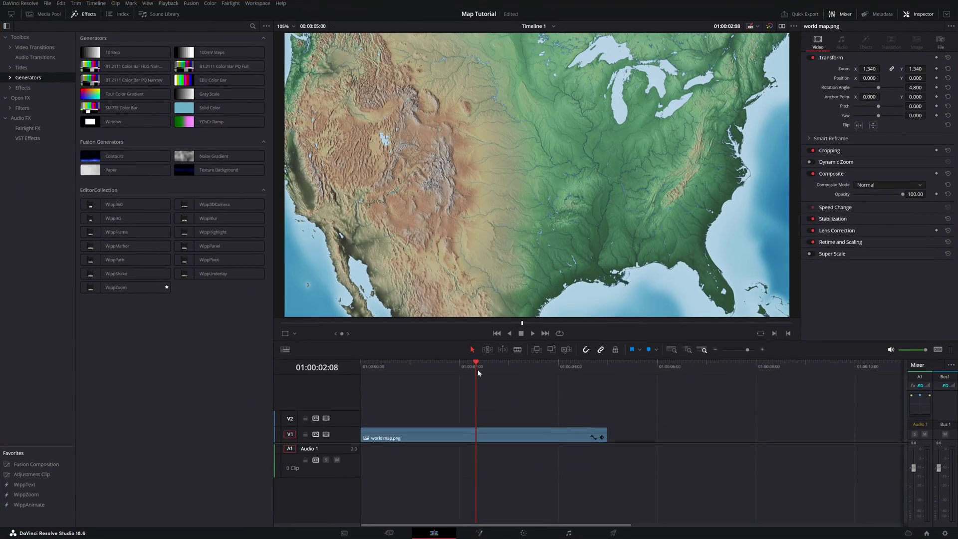
Convert the world map.png clip on the timeline into a Fusion clip and open it on the Fusion page
left_click_drag(478, 369, 517, 366)
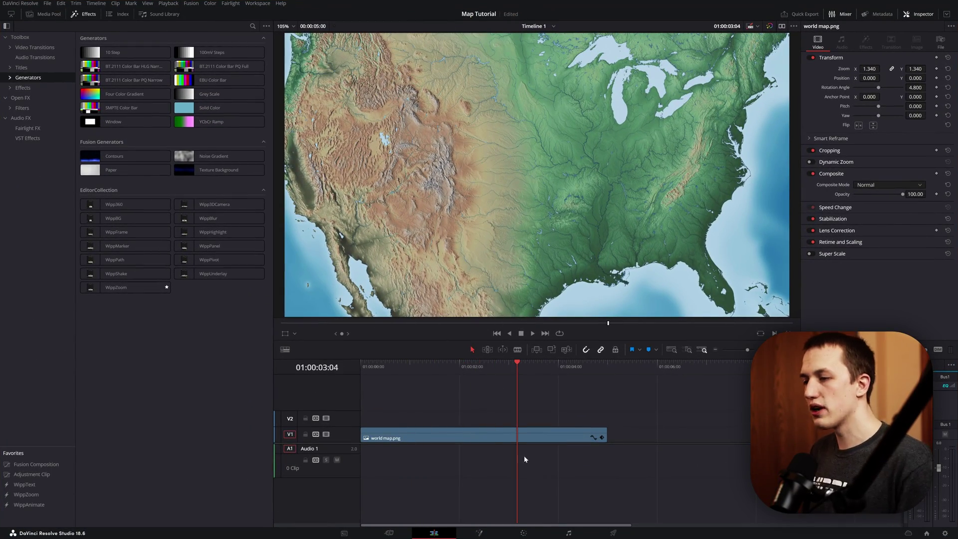
right_click(475, 431)
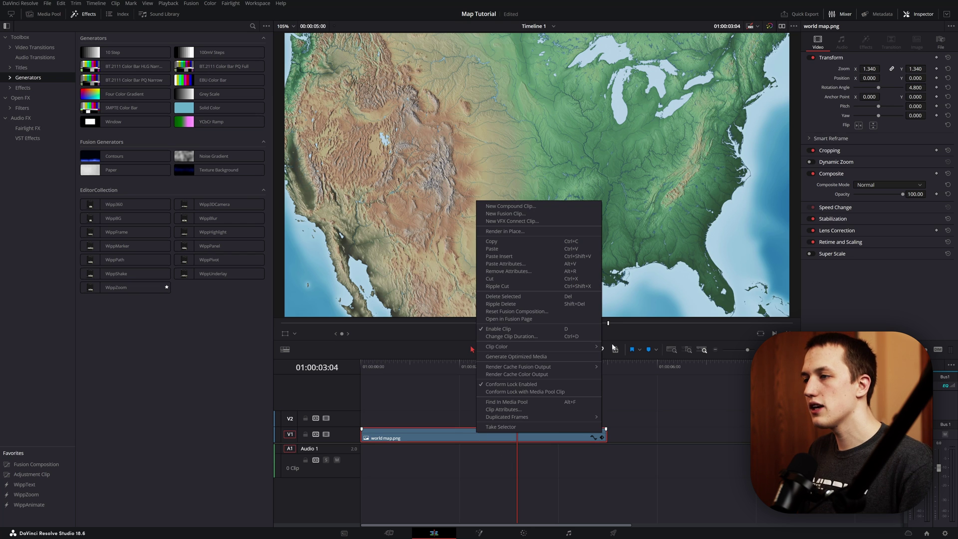
left_click(507, 217)
left_click_drag(441, 405, 473, 407)
left_click(84, 14)
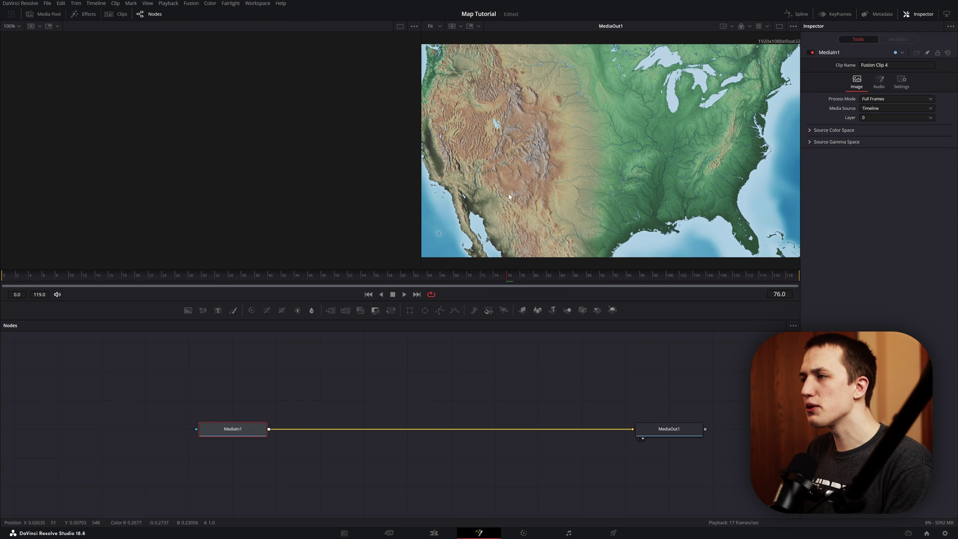
left_click(441, 384)
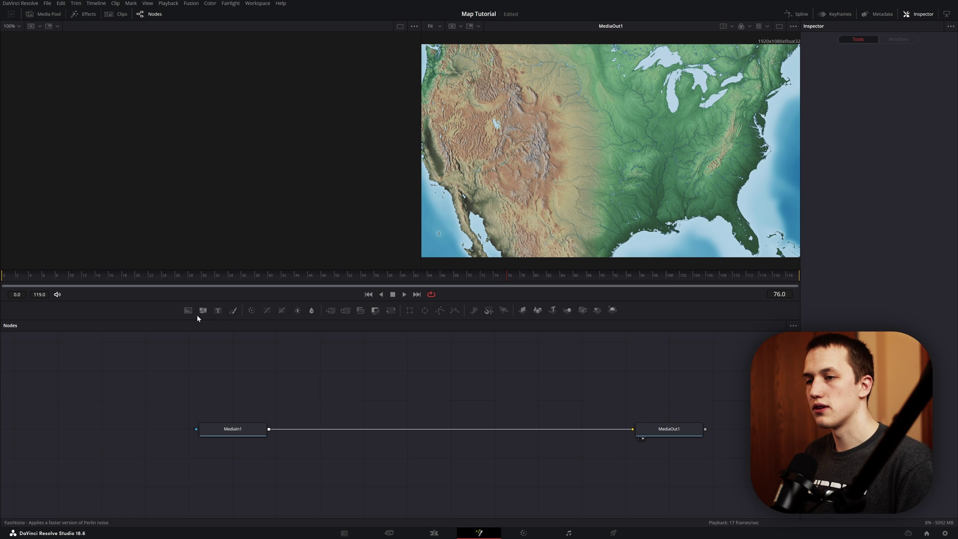
Merge a Background over the map and mask it with an open polygon path across the southern United States, adjusting its border width
left_click_drag(187, 309, 274, 428)
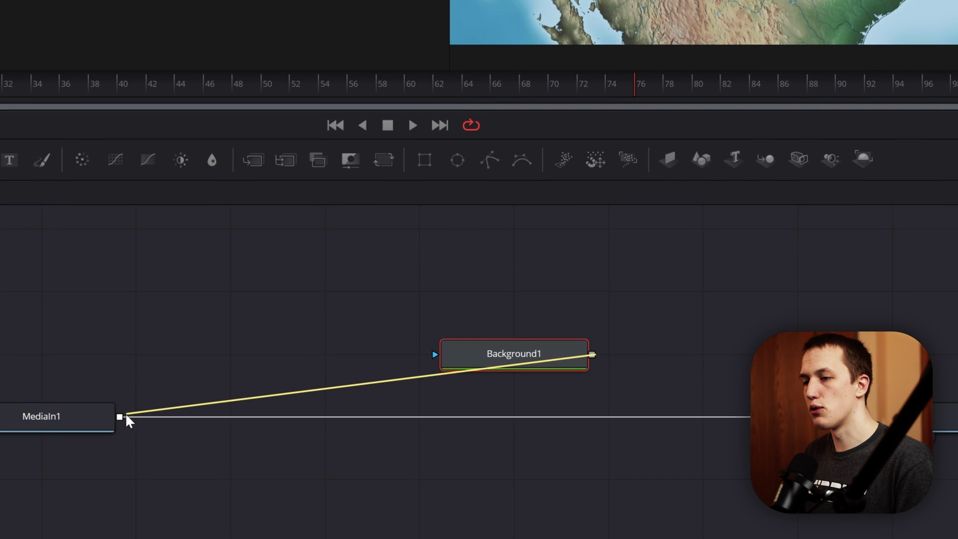
left_click_drag(126, 417, 123, 417)
left_click_drag(517, 221, 541, 305)
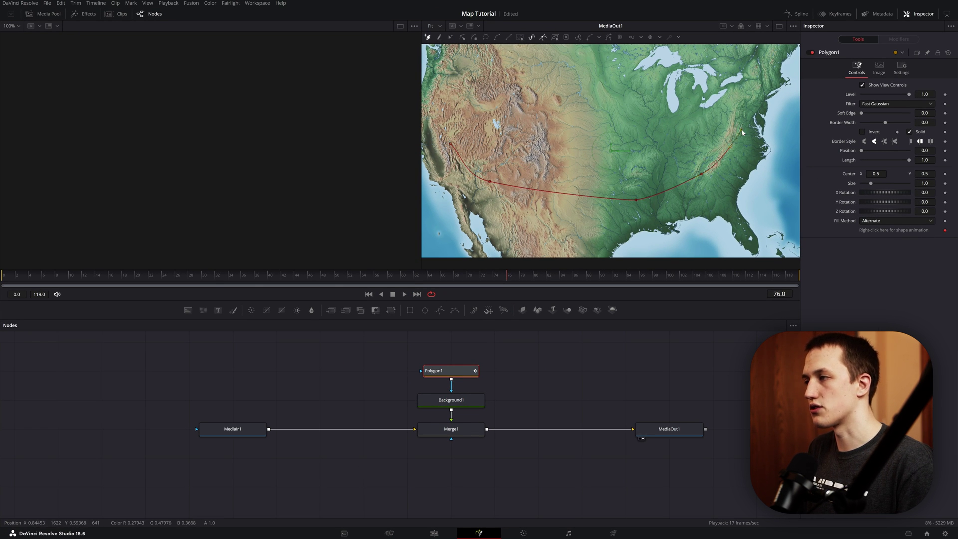
left_click_drag(884, 122, 887, 123)
mouse_move(897, 160)
left_mouse_down()
mouse_move(878, 161)
mouse_move(897, 169)
left_mouse_up()
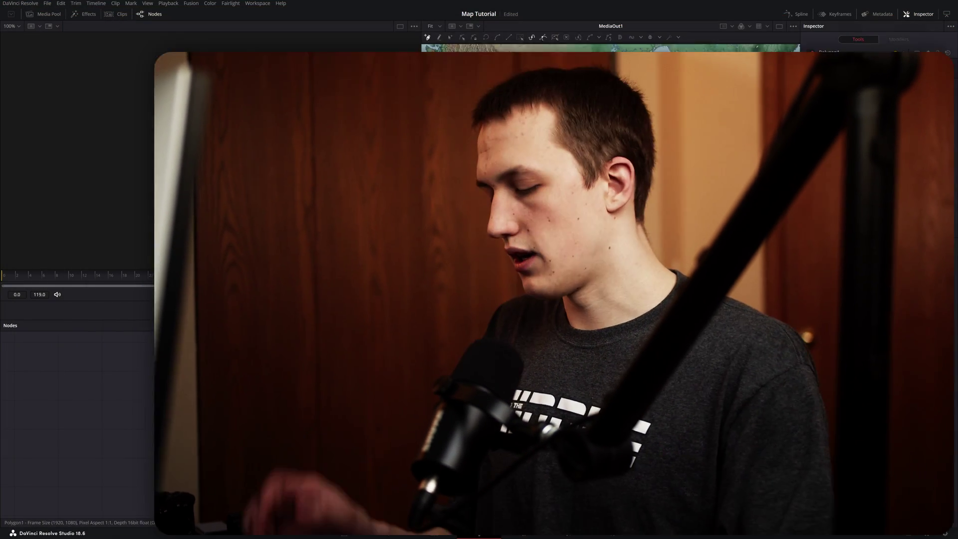
Replace the polygon mask with a Mask Paint node connected to the Background
key("shift+space")
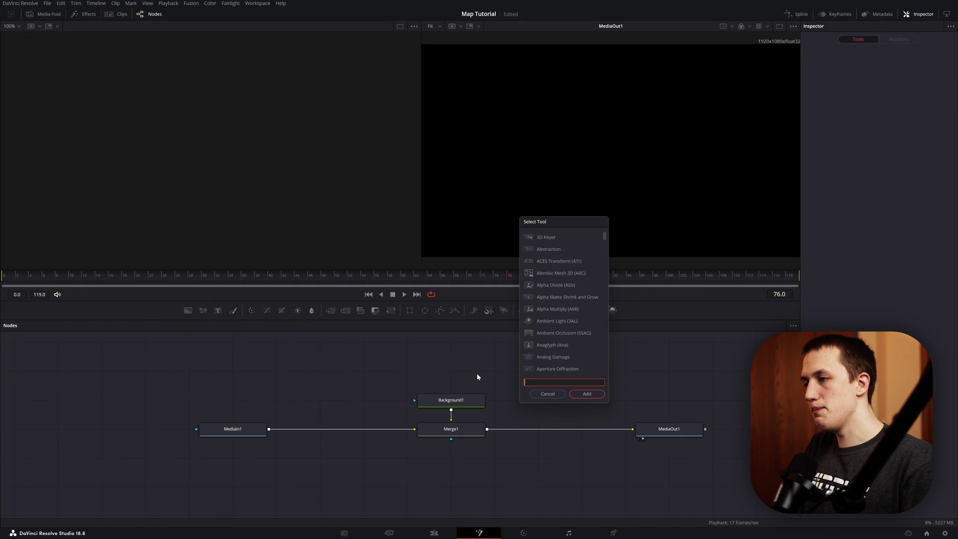
type("mask")
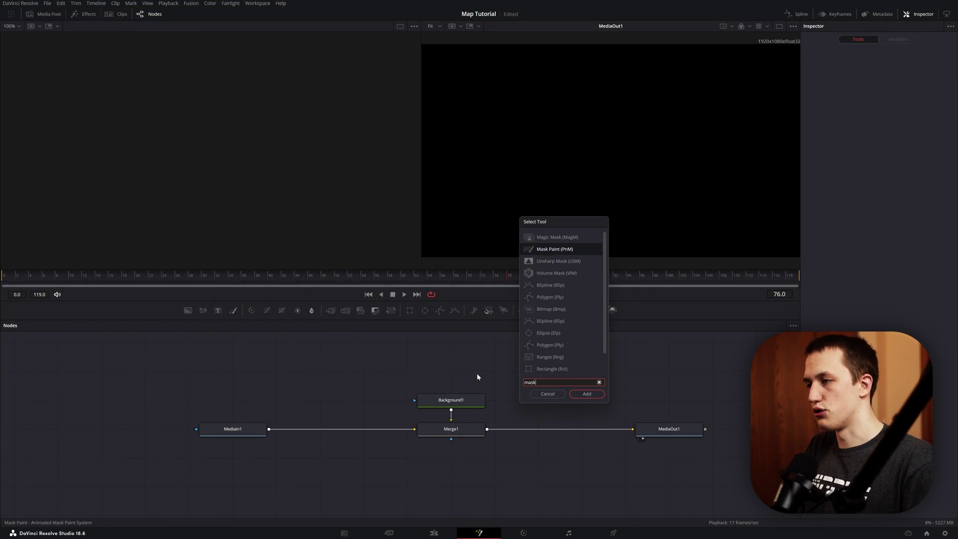
key("Return")
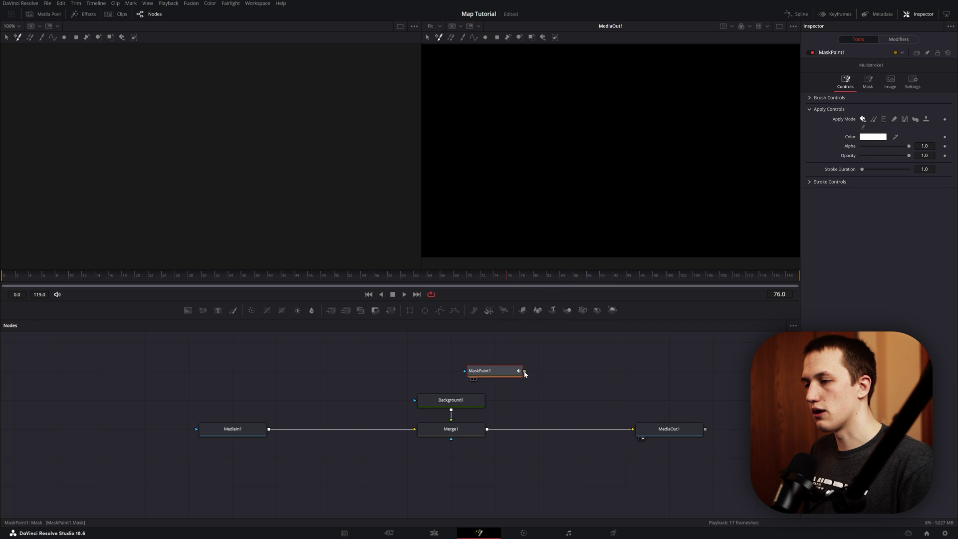
left_click_drag(526, 373, 451, 399)
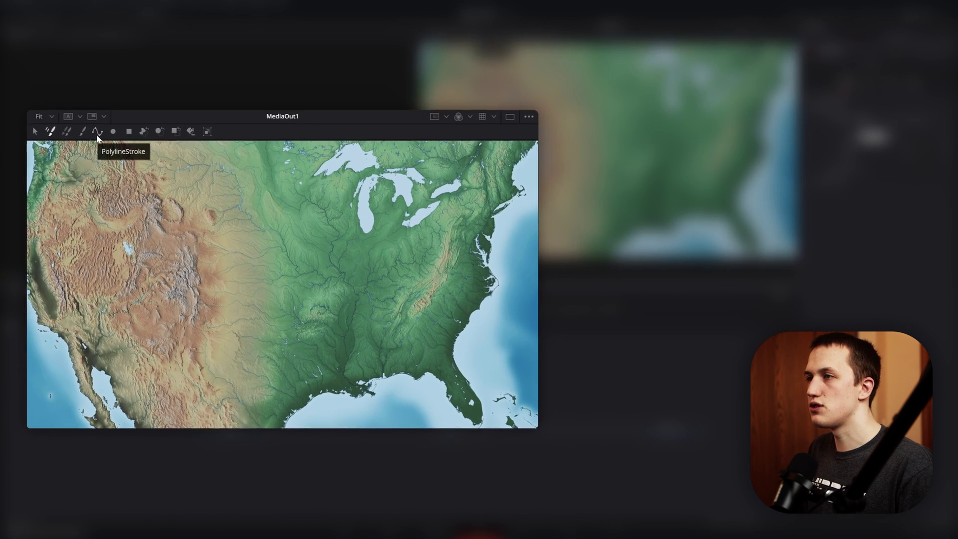
Draw a five-point PolylineStroke on the map, curving from California through the south up to the northeast
left_click(98, 131)
left_click(71, 286)
left_click(146, 337)
left_click(282, 348)
left_click(394, 303)
left_click(455, 229)
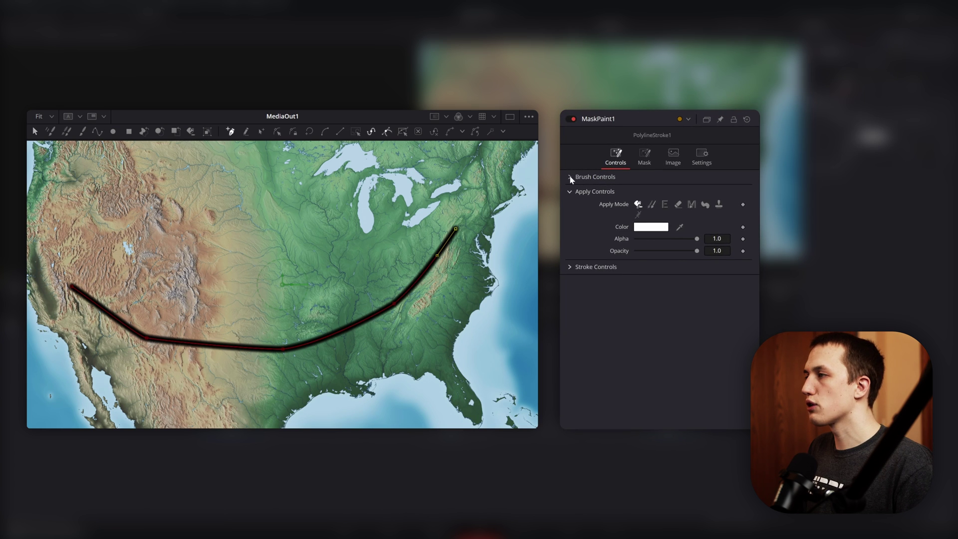
Give the stroke a hard circular brush shape and raise its spacing to 1.0
left_click(571, 177)
left_click(651, 190)
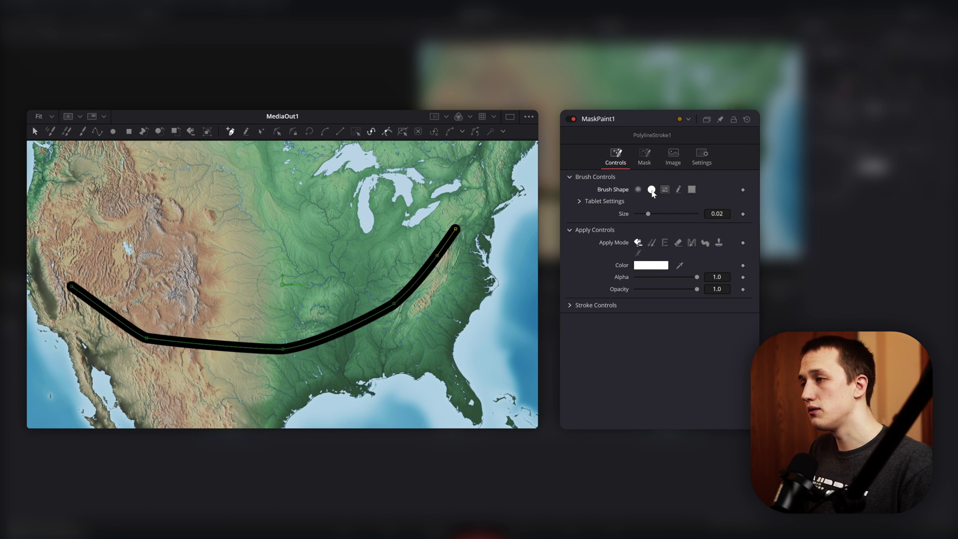
left_click(570, 305)
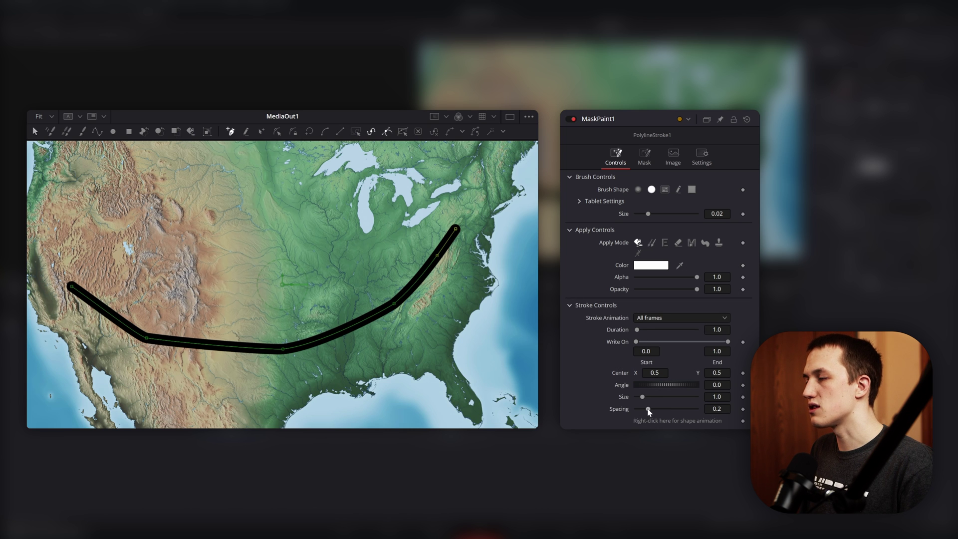
left_click_drag(684, 409, 708, 411)
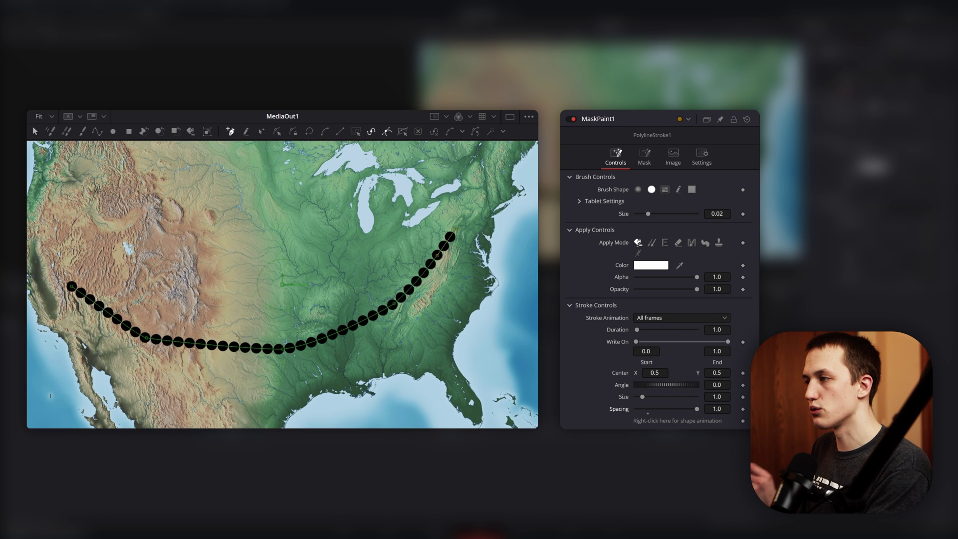
Increase the stroke's spacing to 1.5 and on to 1.748, and switch its brush shape to square
double_click(717, 409)
type("1.")
key("Tab")
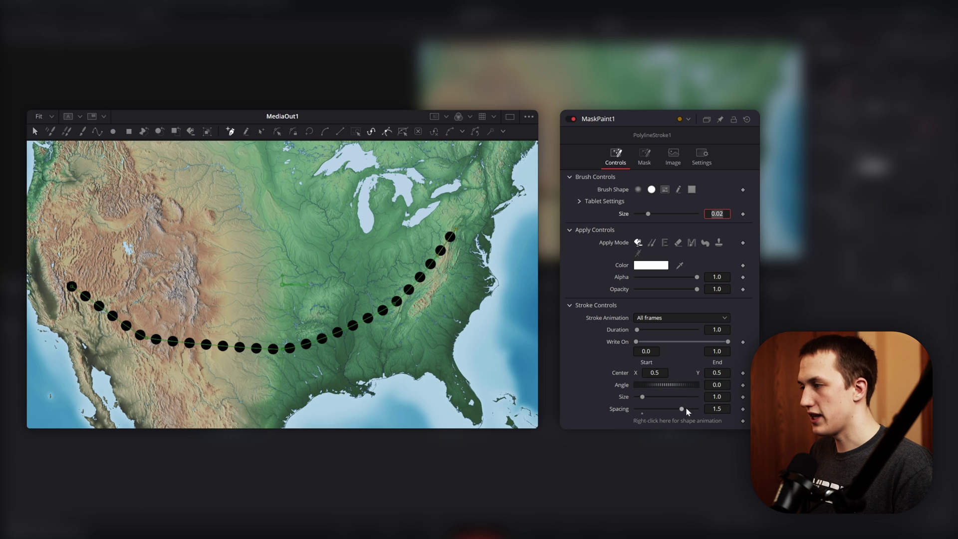
left_click_drag(683, 409, 689, 409)
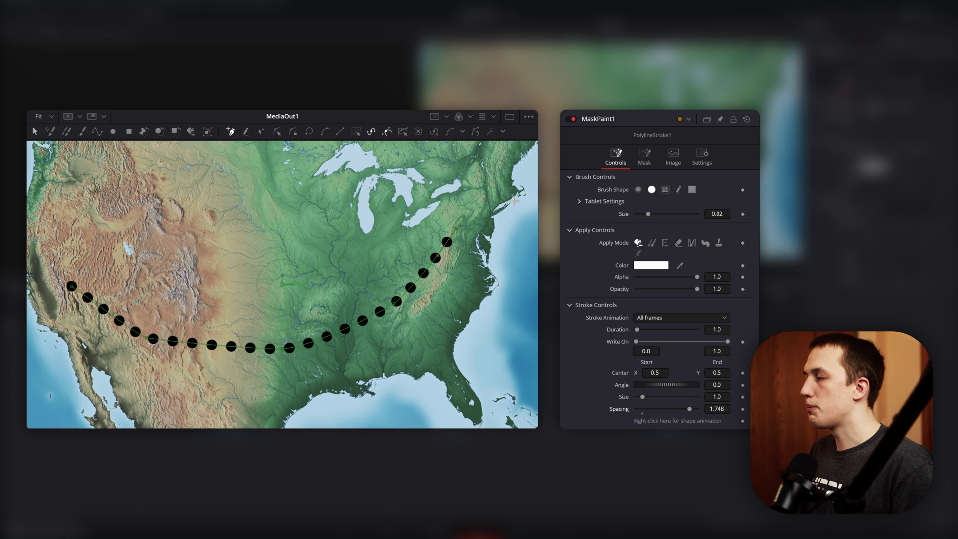
left_click(692, 190)
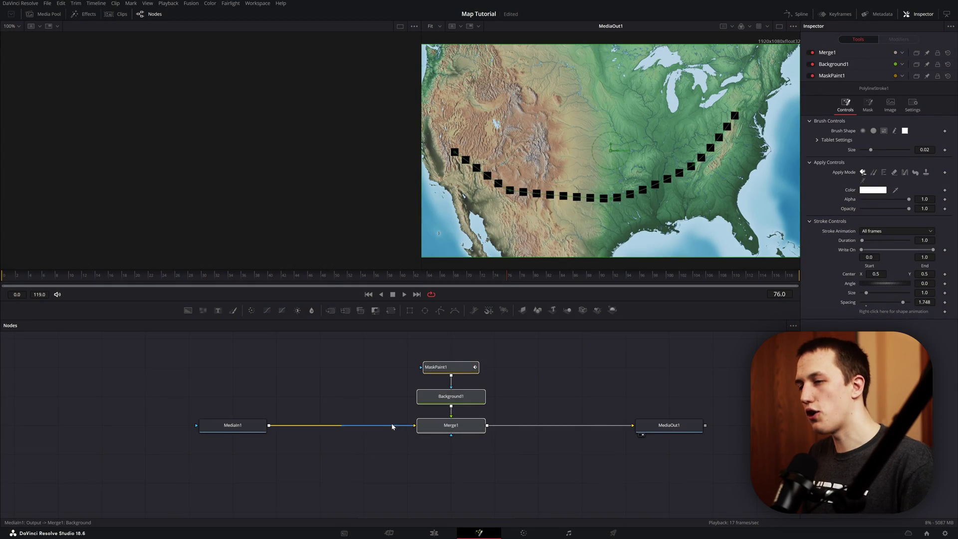
Delete the Merge1, Background1 and MaskPaint1 nodes
key("Delete")
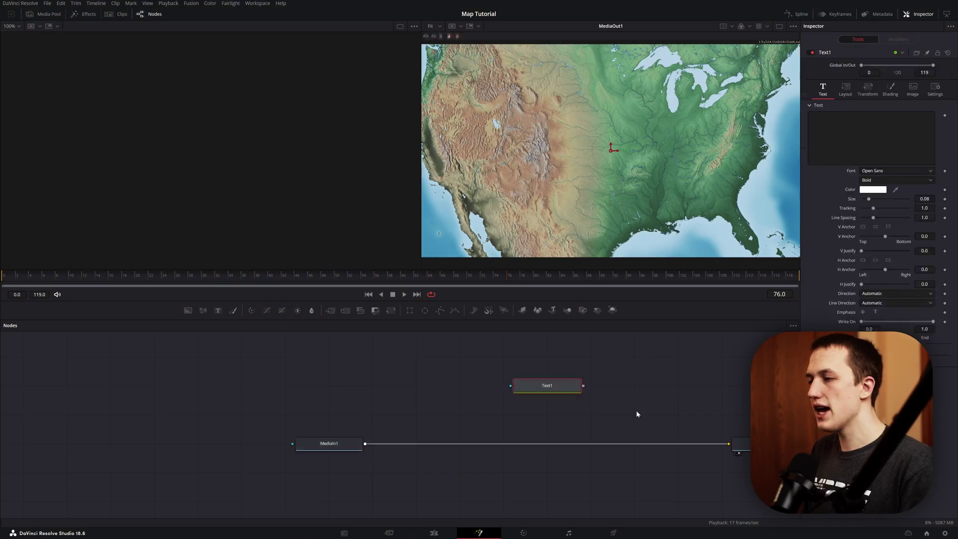
Merge a Text node containing a row of dashes over the map and set its layout type to Path
left_click_drag(364, 448, 364, 445)
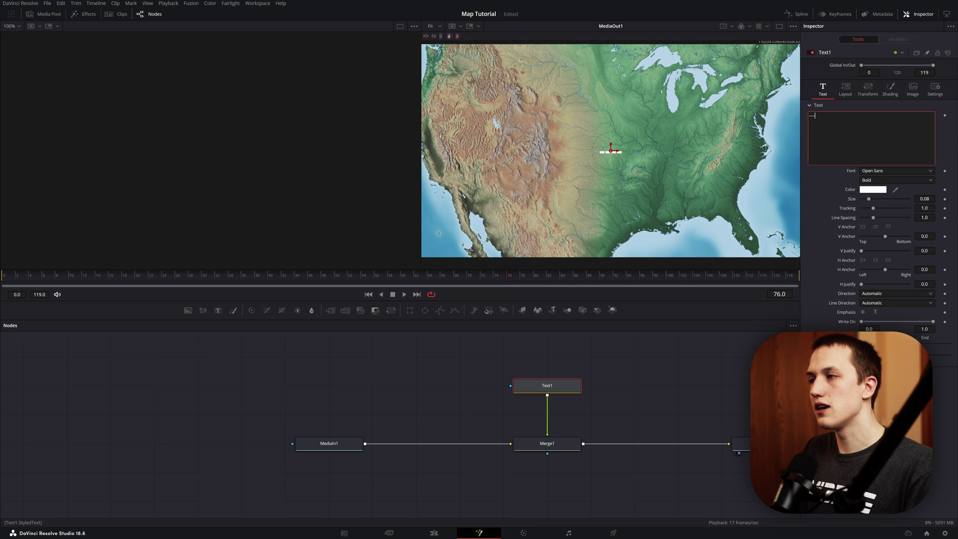
left_click(845, 92)
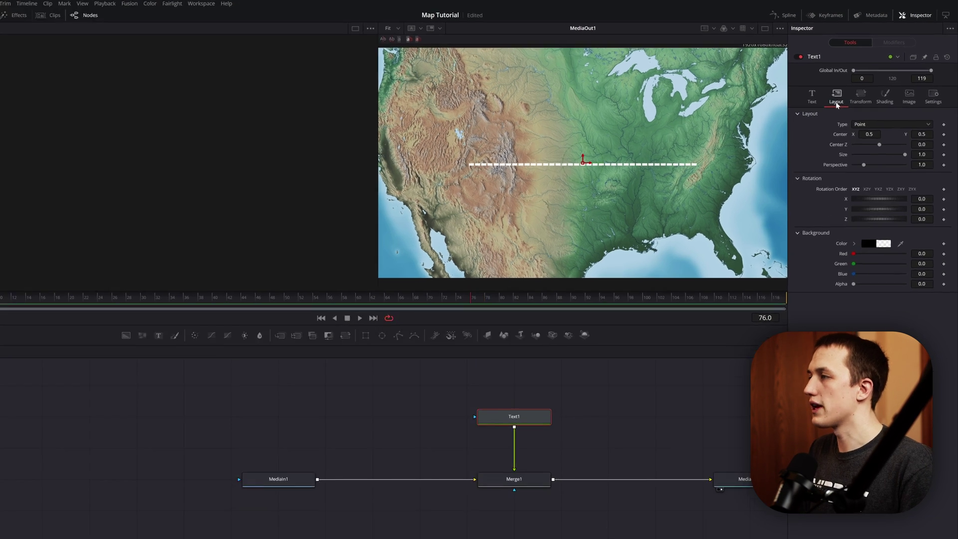
left_click(868, 115)
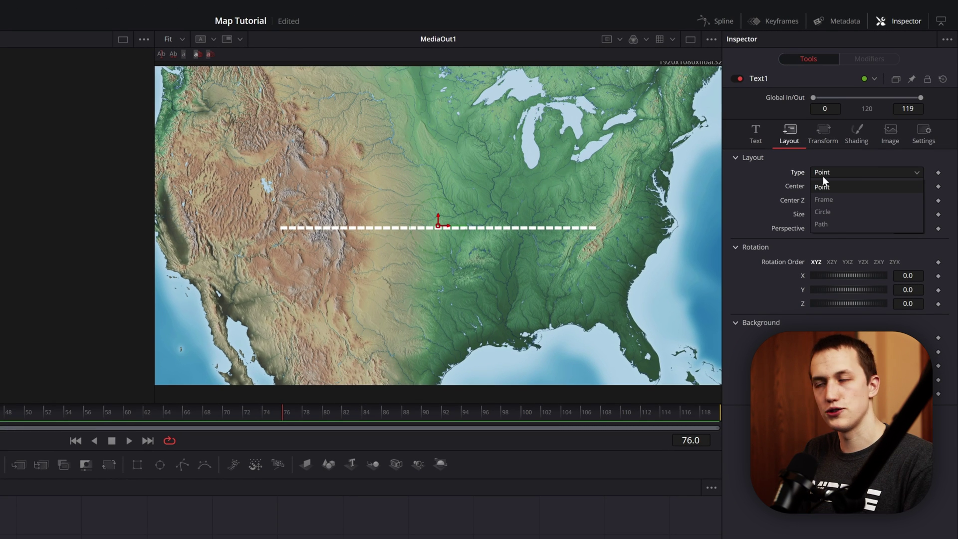
left_click(821, 224)
Draw a four-point text path from California through the southern states up to the Appalachians
left_click(191, 211)
left_click(311, 302)
left_click(440, 312)
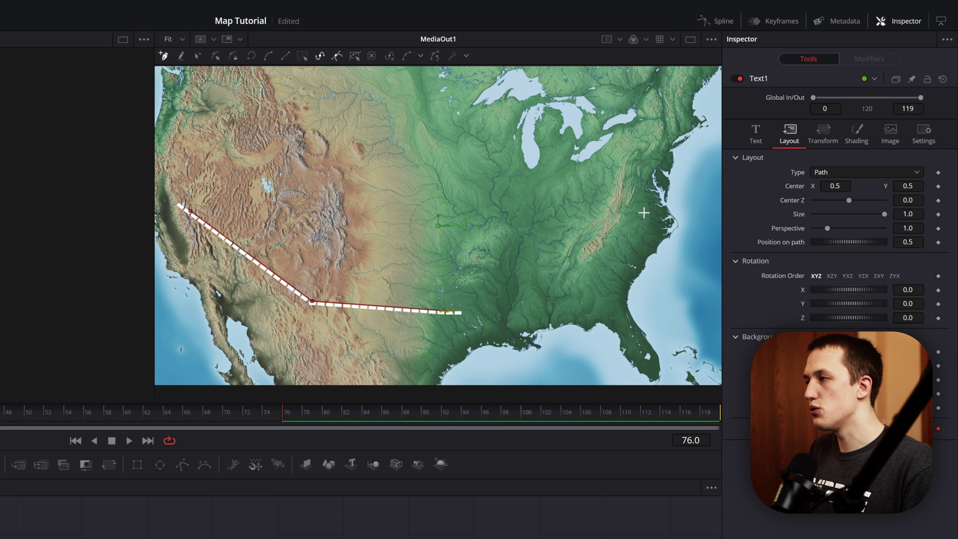
left_click(625, 195)
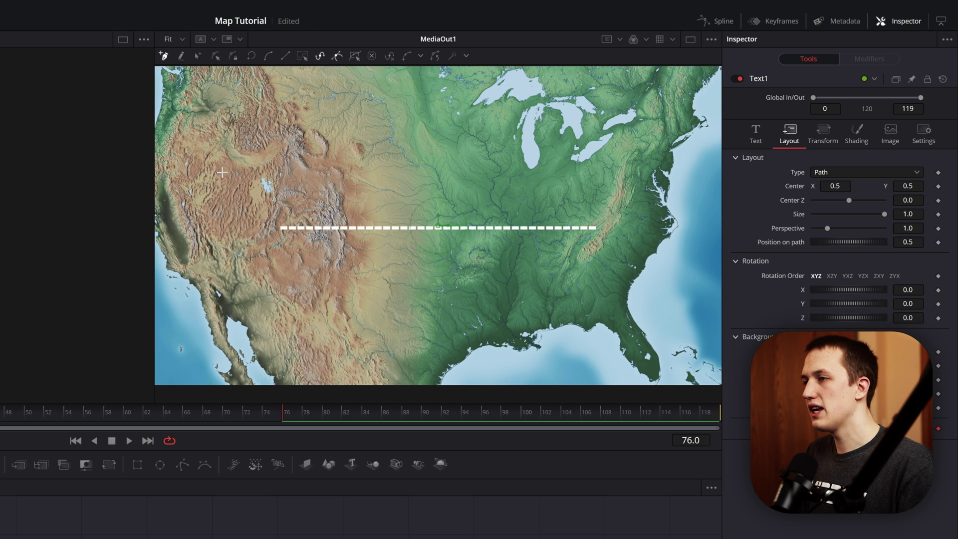
Draw an eight-point text path from the northwestern states, dipping through the centre of the map, up to the northeast coast
left_click(236, 161)
left_click(318, 163)
left_click(379, 210)
left_click(429, 246)
left_click(501, 260)
left_click(561, 219)
left_click(620, 178)
left_click(670, 138)
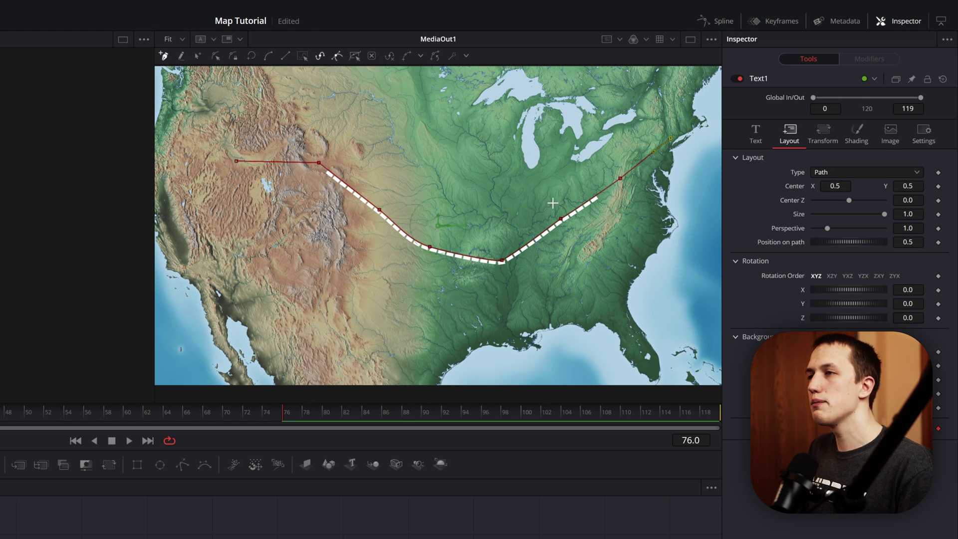
Switch the path to Modify Only mode, select all its points and smooth them into a flowing curve
left_click(215, 58)
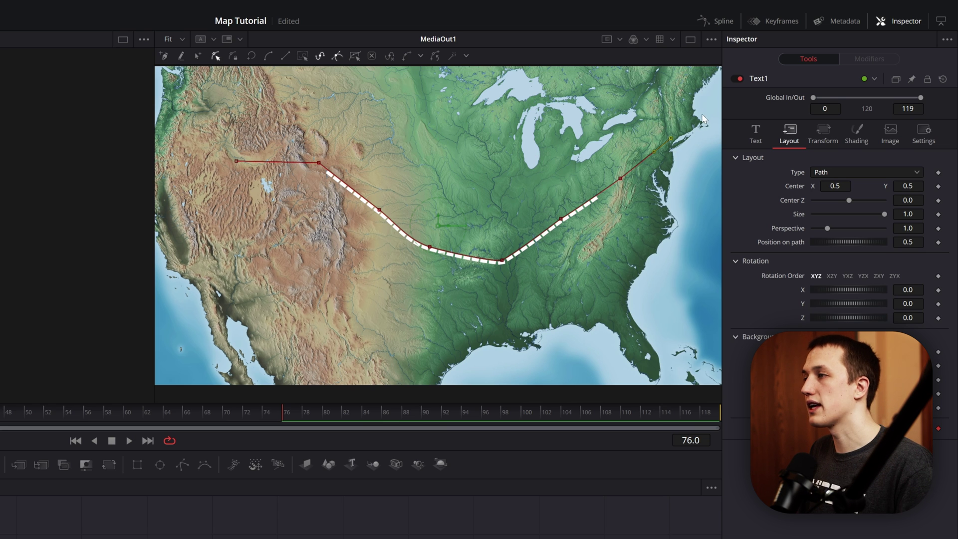
left_click_drag(702, 116, 214, 322)
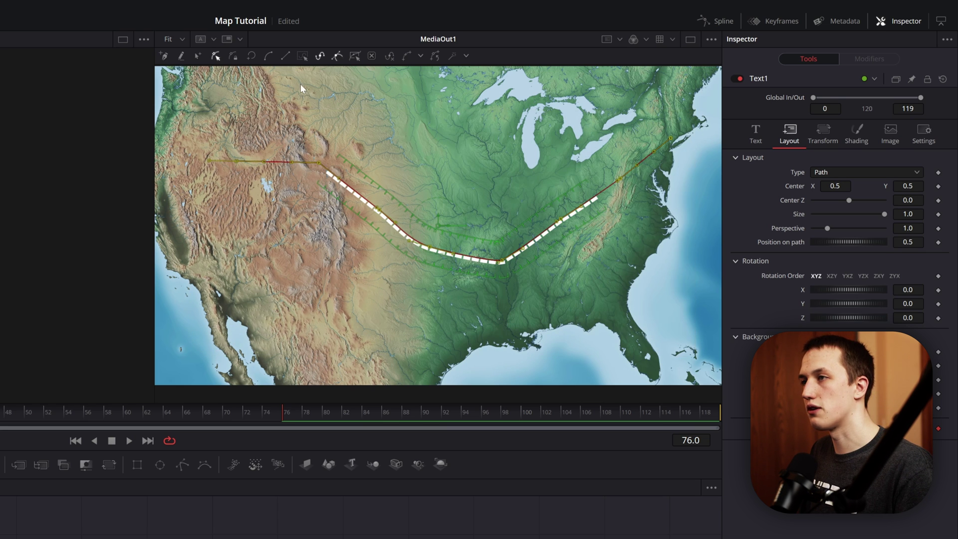
left_click(269, 56)
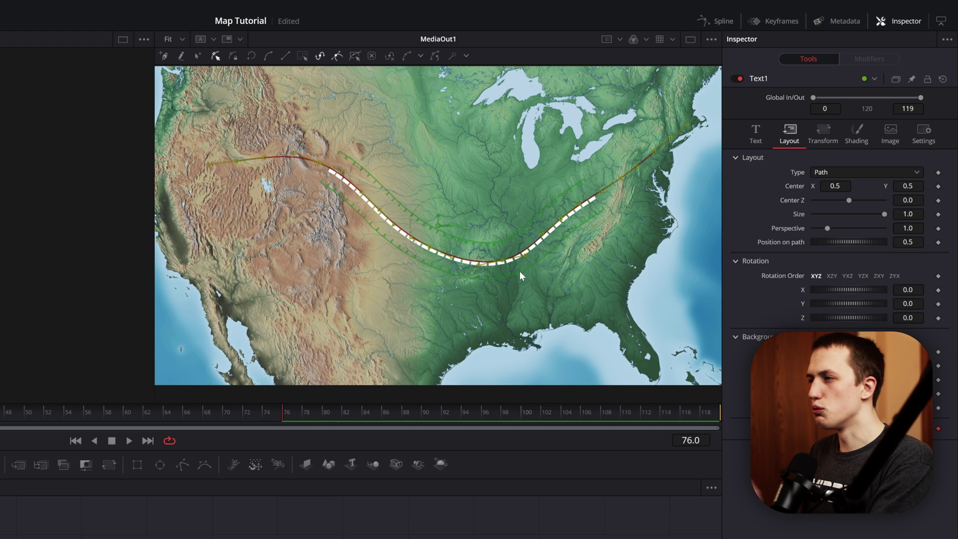
left_click_drag(502, 259, 502, 259)
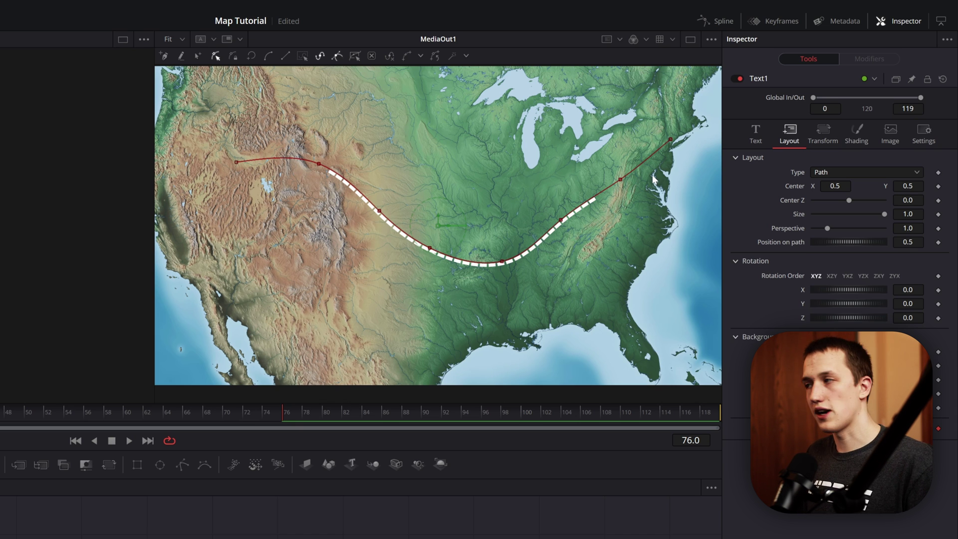
Add more dashes to the Text1 text until the dashed line covers the whole path
left_click(756, 131)
left_click(838, 175)
type("-----------------")
left_click(831, 311)
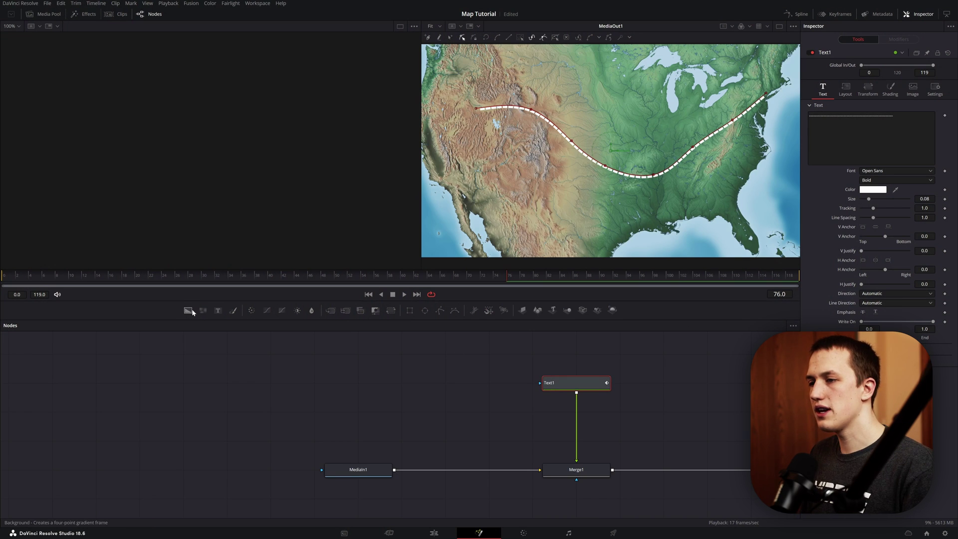
Create a white Background node masked by a Rectangle, setting the rectangle's width to 1.0 and reducing its height
left_click_drag(193, 313, 314, 382)
left_click_drag(411, 314, 253, 106)
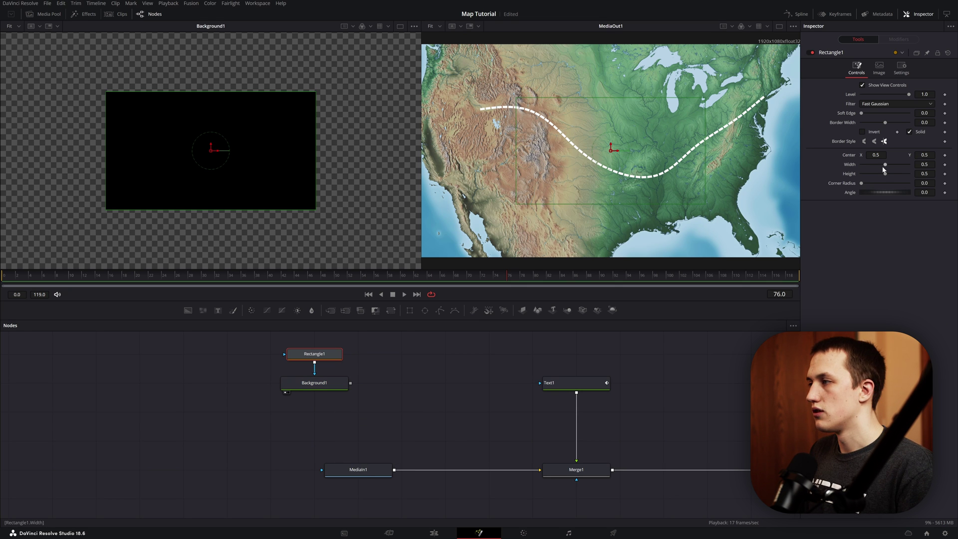
left_click_drag(885, 166, 908, 165)
scroll(290, 143, "down", 1)
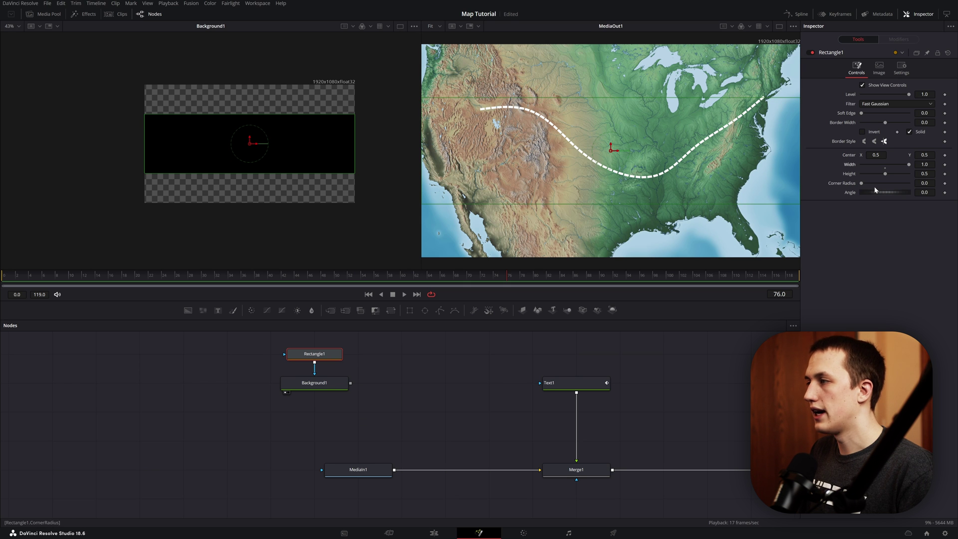
mouse_move(884, 176)
left_mouse_down()
mouse_move(862, 175)
mouse_move(899, 174)
mouse_move(862, 174)
mouse_move(886, 180)
left_mouse_up()
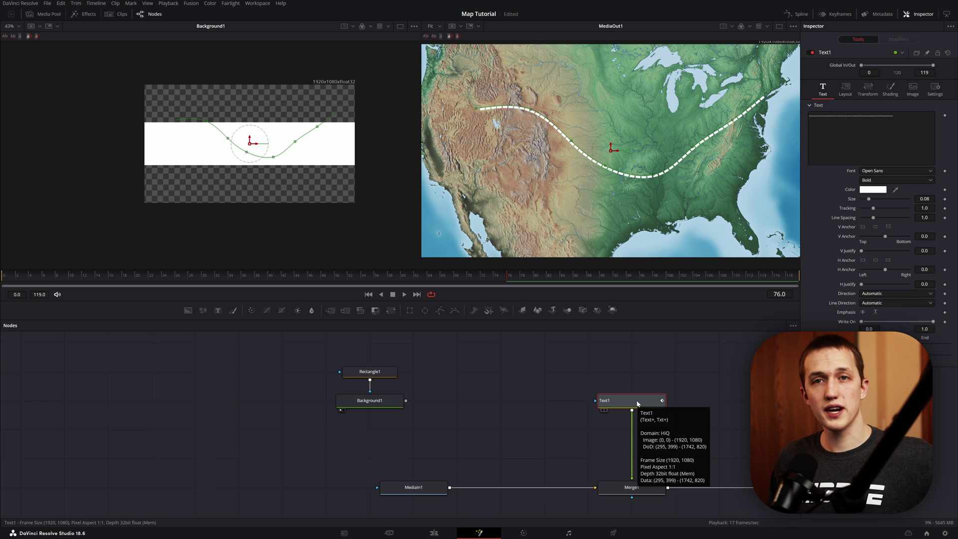
Set the appearance of Text1's first shading element to Border Fill
left_click(889, 90)
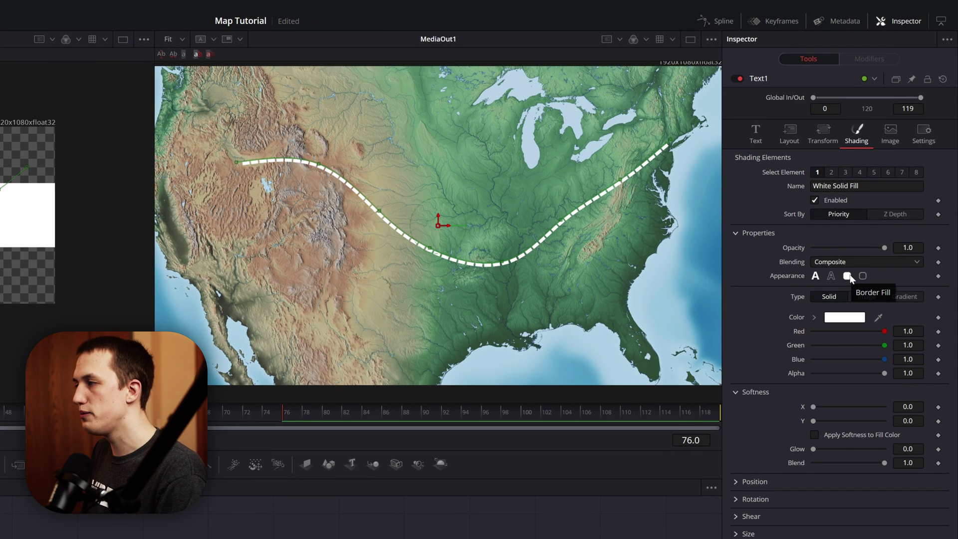
left_click(847, 276)
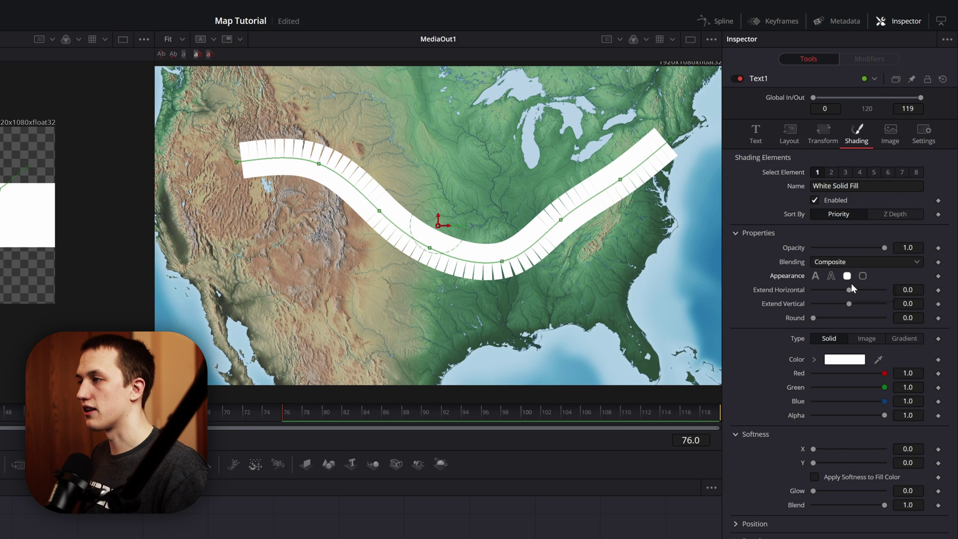
Replace the dashes in the Text1 text with capital A characters until they cover the whole path
left_click(755, 134)
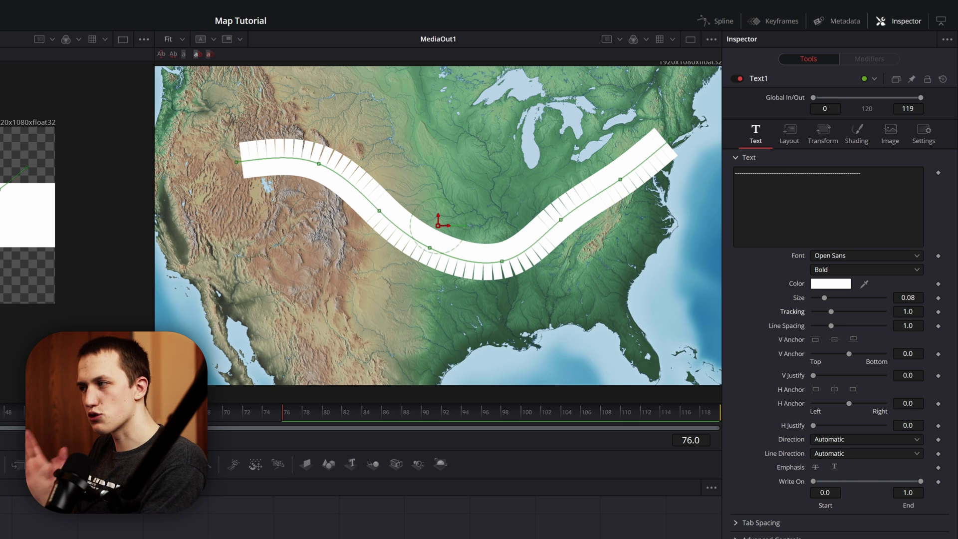
triple_click(797, 172)
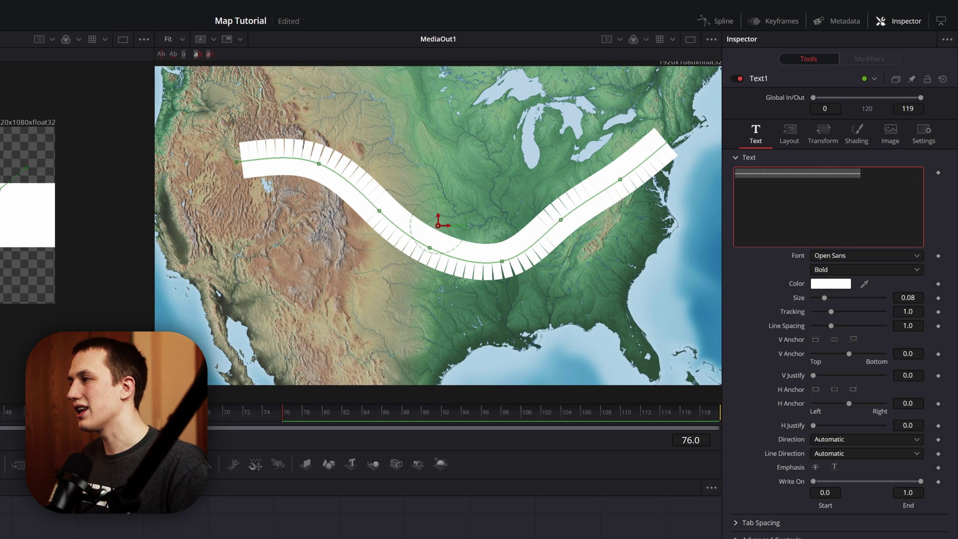
type("AAAAA")
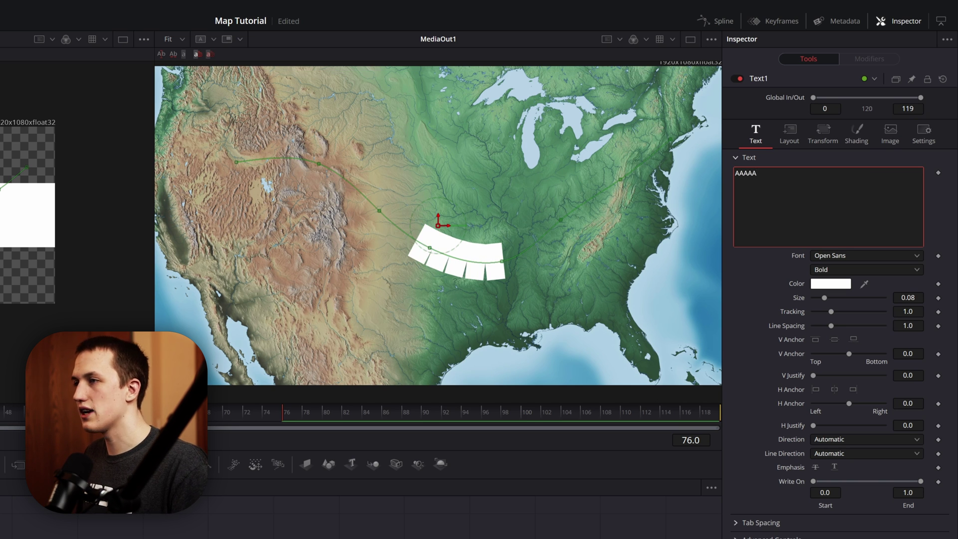
type("AAAAAAAAAAAAAAAAAA")
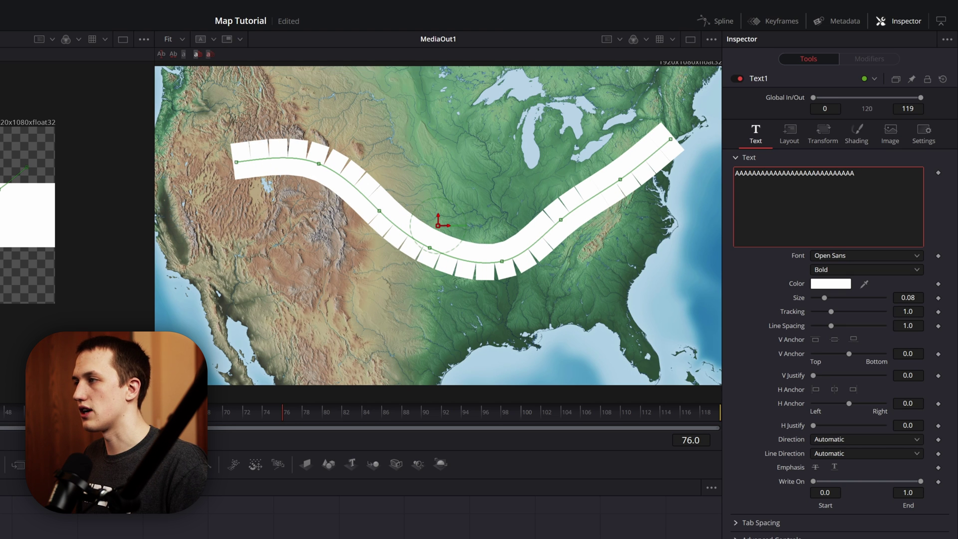
Set Text1's shading type to Image and connect Background1's output to Text1 as the color image
left_click(856, 133)
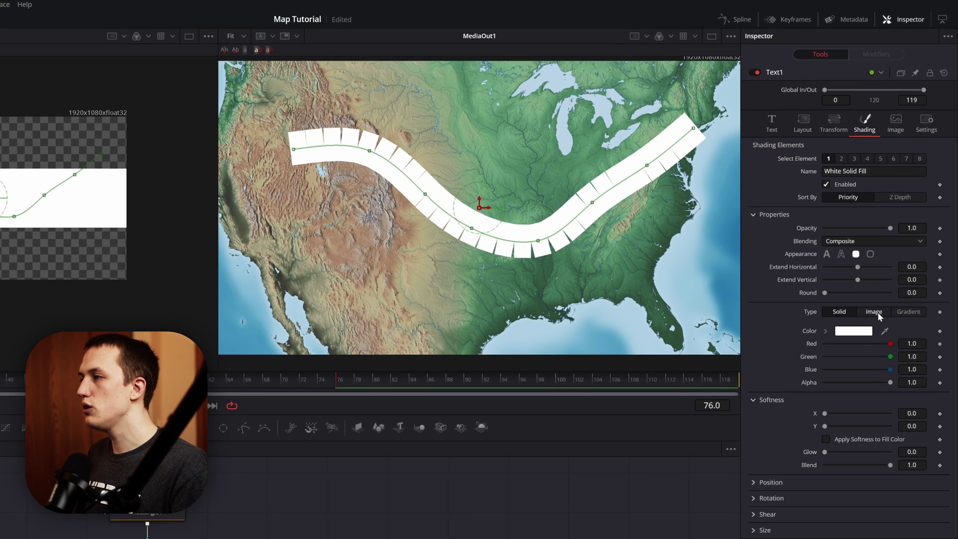
left_click(868, 337)
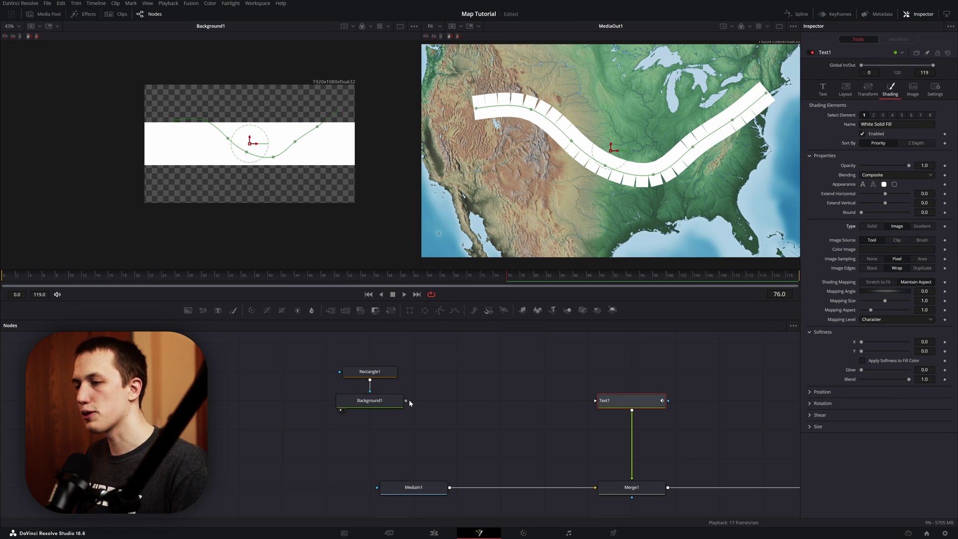
left_click_drag(407, 403, 596, 400)
left_click_drag(366, 437, 468, 364)
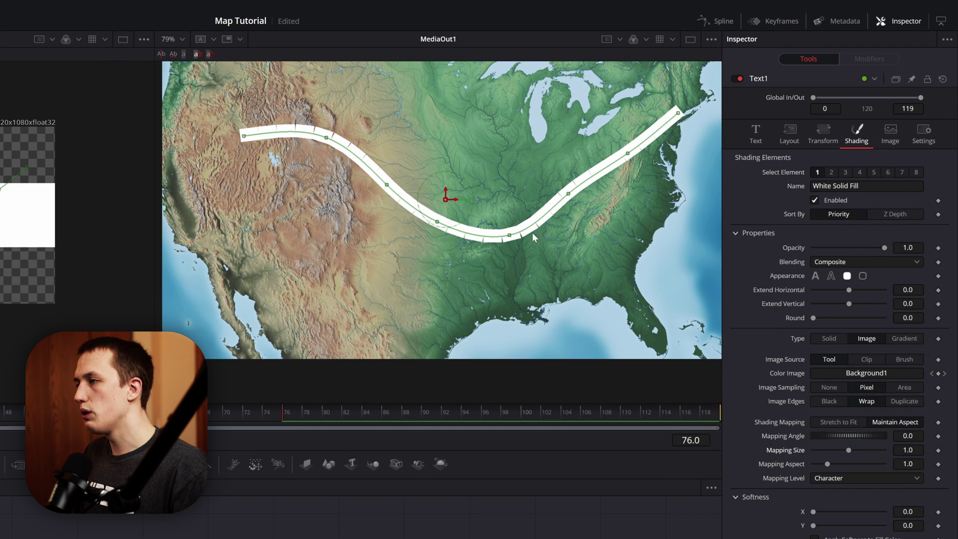
Set the shading's image edges to Black and its mapping size to 0.3
scroll(532, 239, "up", 5)
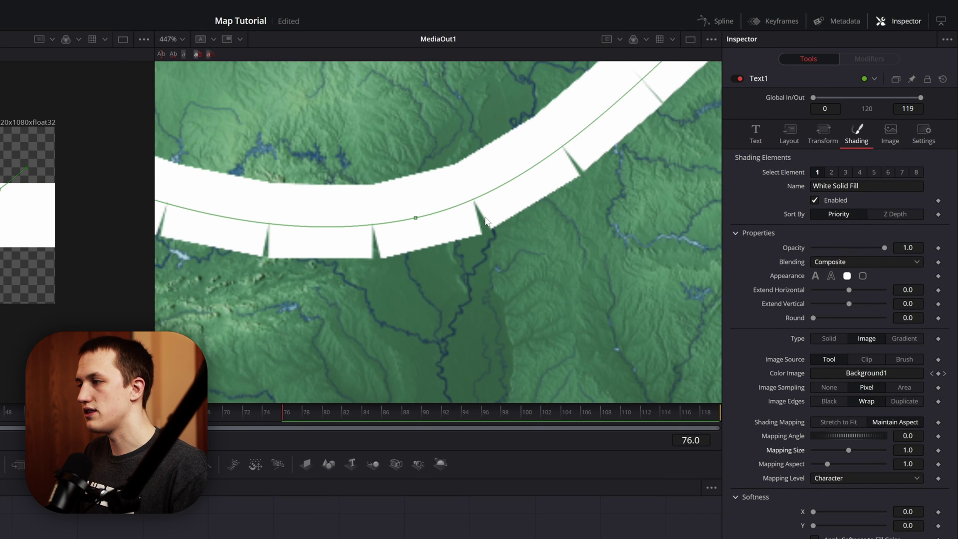
left_click_drag(848, 449, 819, 449)
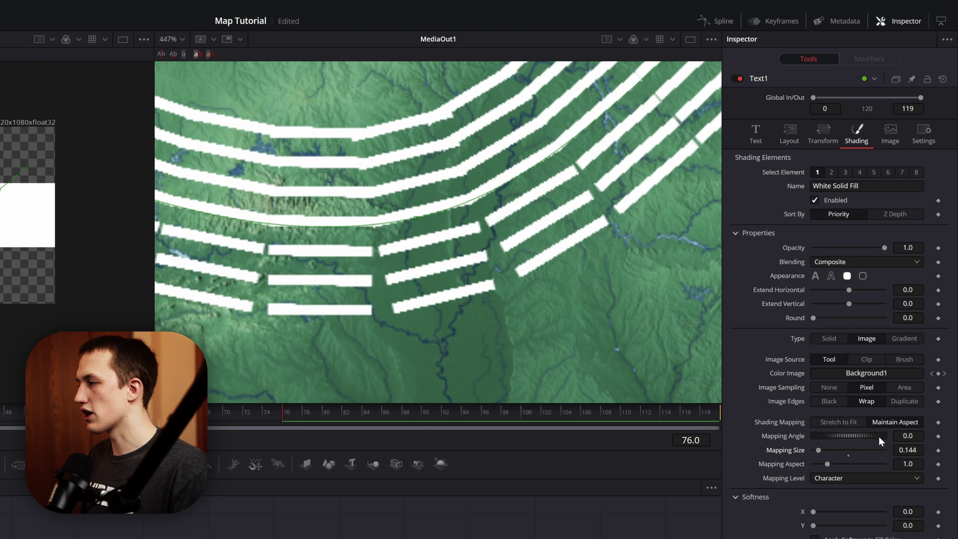
left_click(828, 402)
mouse_move(819, 450)
left_mouse_down()
mouse_move(840, 450)
mouse_move(823, 452)
left_mouse_up()
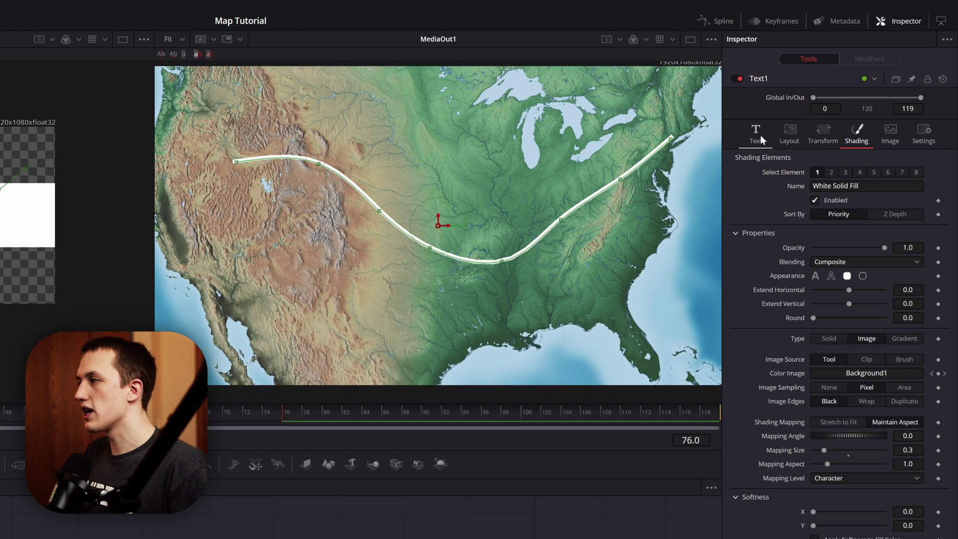
Set Text1's tracking to 1.179 and its text size to 0.0444
left_click(756, 134)
left_click_drag(906, 313, 848, 298)
left_click_drag(907, 298, 902, 297)
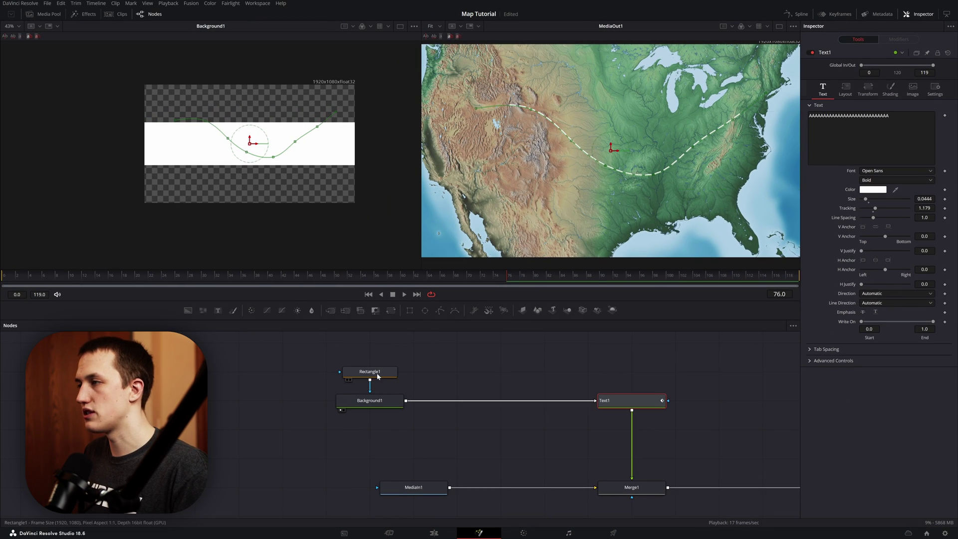
Raise Rectangle1's height to 0.85 to thicken the dashes, and lower its level to 0.0
left_click(377, 376)
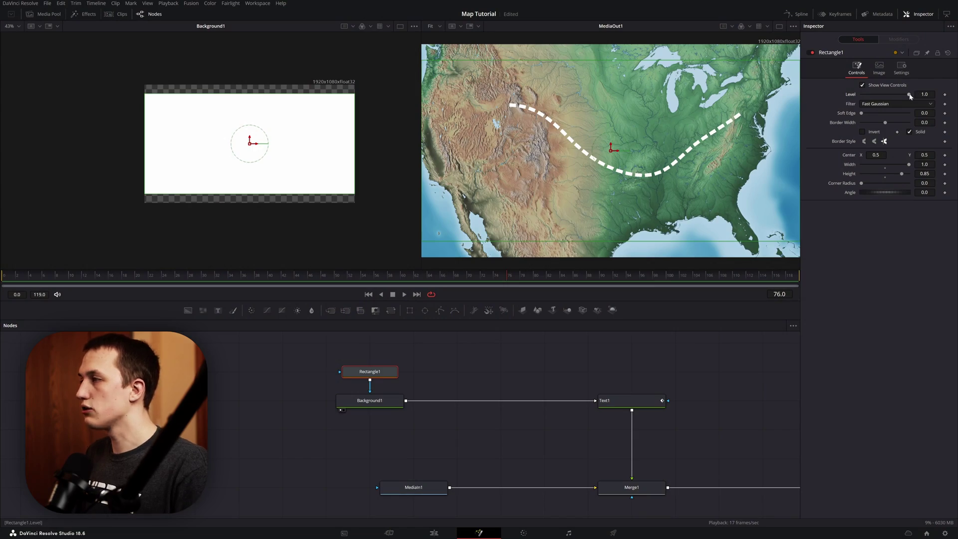
left_click_drag(909, 94, 861, 94)
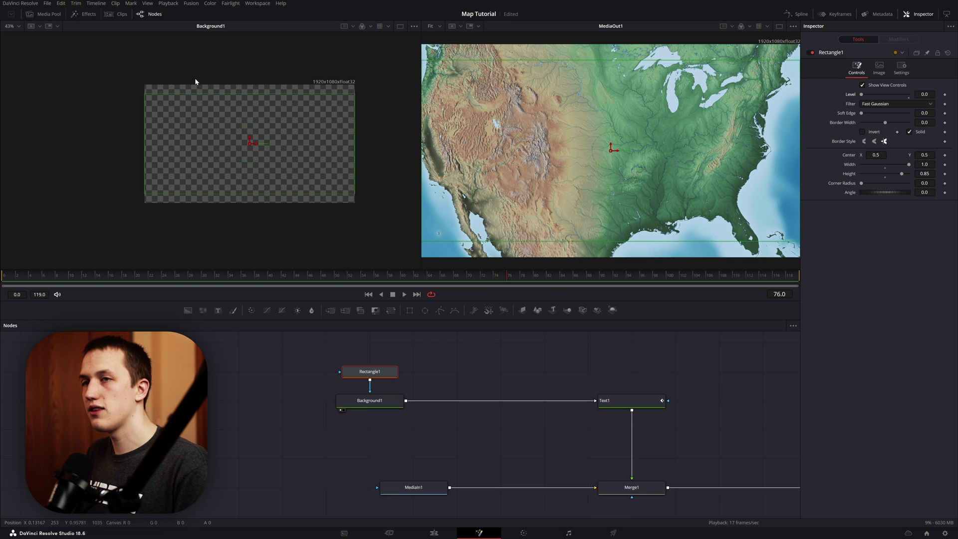
Feed a WT logo image into Text1 in place of the rectangle, setting text size to 0.1142 and tracking to 0.935
left_click(45, 14)
left_click_drag(217, 98, 406, 400)
left_click(632, 400)
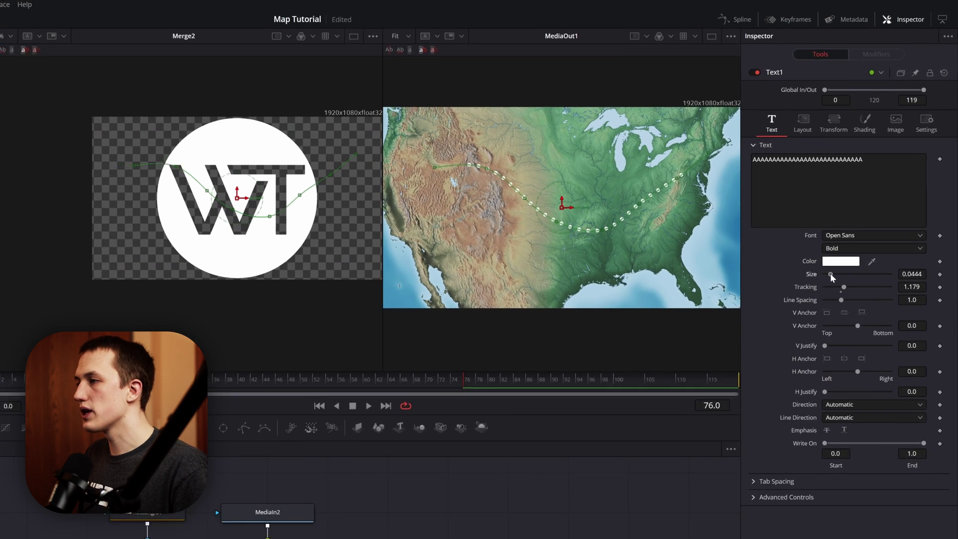
left_click_drag(858, 212, 868, 222)
left_click_drag(833, 312, 829, 311)
Inspect the logos' edges up close and set Text1's image sampling to Area
scroll(649, 183, "up", 5)
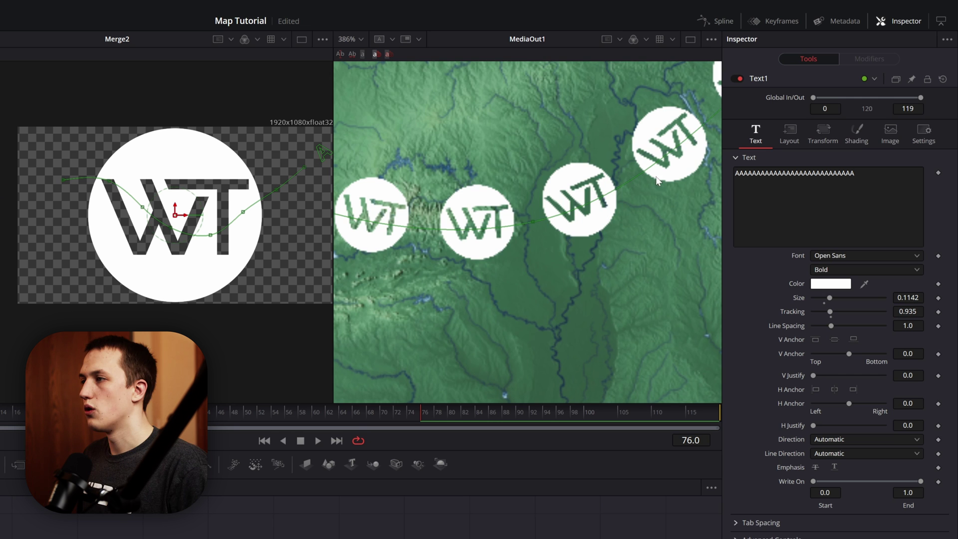
scroll(581, 165, "up", 4)
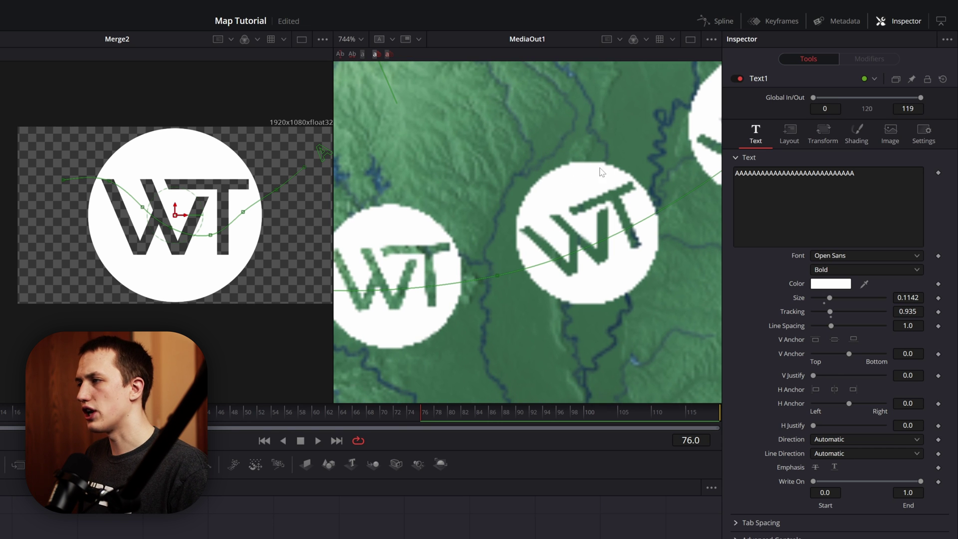
left_click(848, 130)
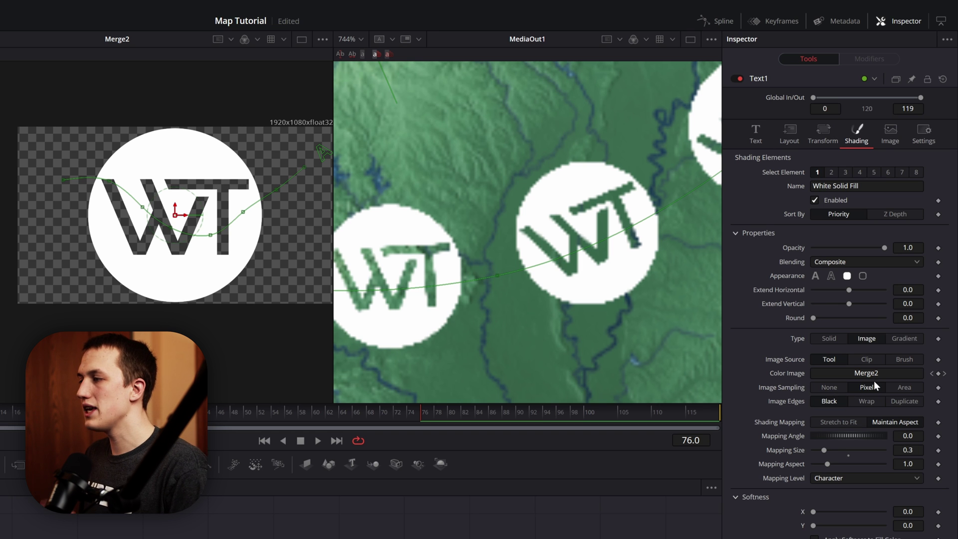
left_click(899, 387)
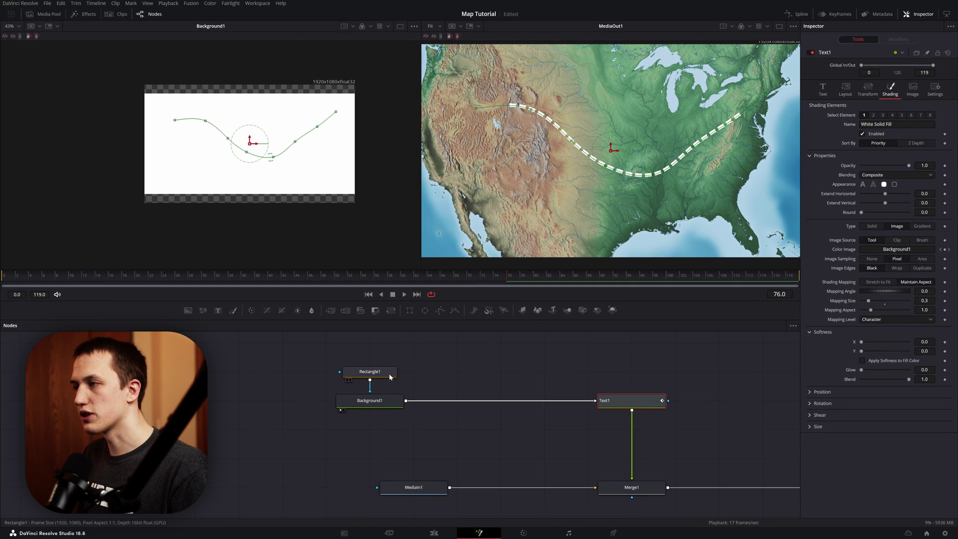
Reduce Rectangle1's height to make the route's dashes thin
left_click(383, 373)
left_click_drag(901, 174, 878, 174)
Add more capital A characters to the Text1 text to extend the dashed line across the entire path
left_click(648, 400)
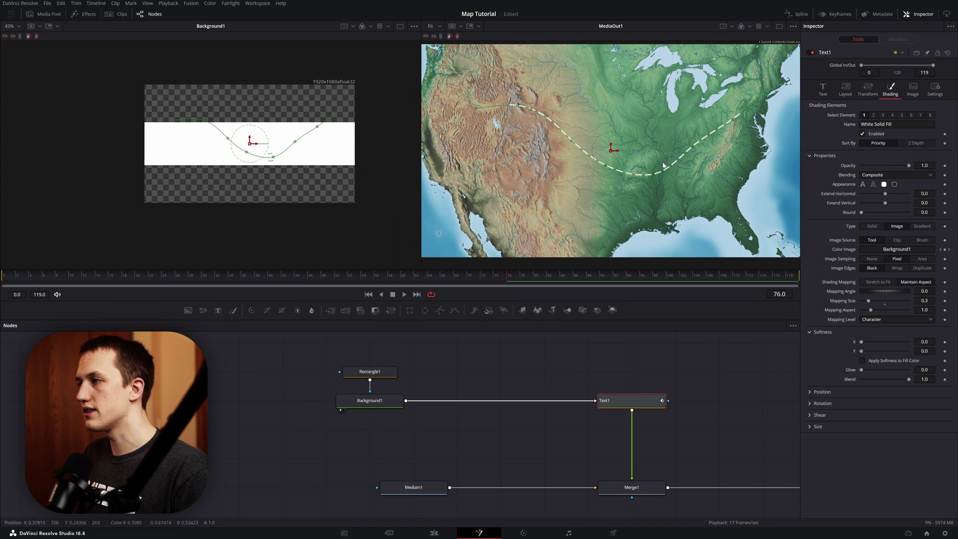
left_click(824, 90)
left_click(889, 116)
type("AAAAAAAAAAAAAAAAAAAAAAAAAAAAAA")
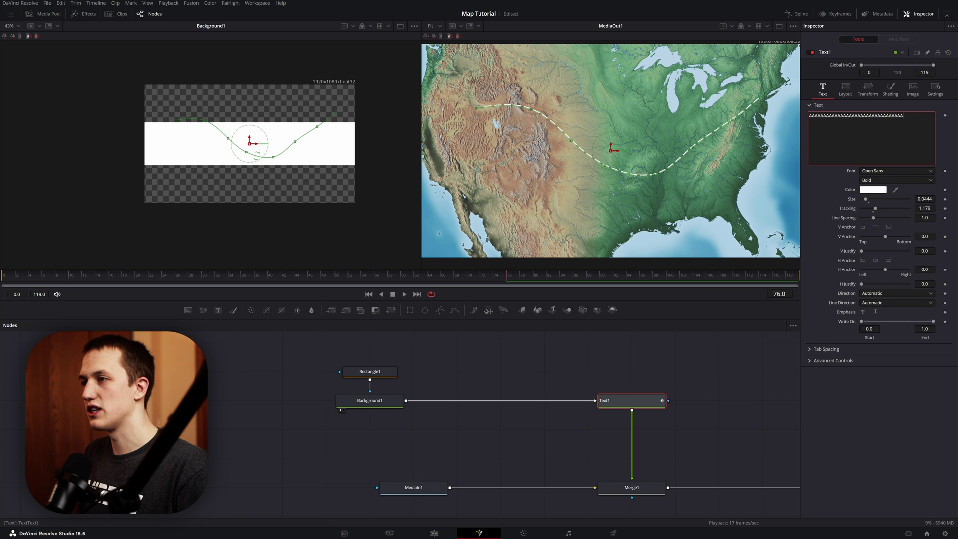
type("A")
left_click(551, 215)
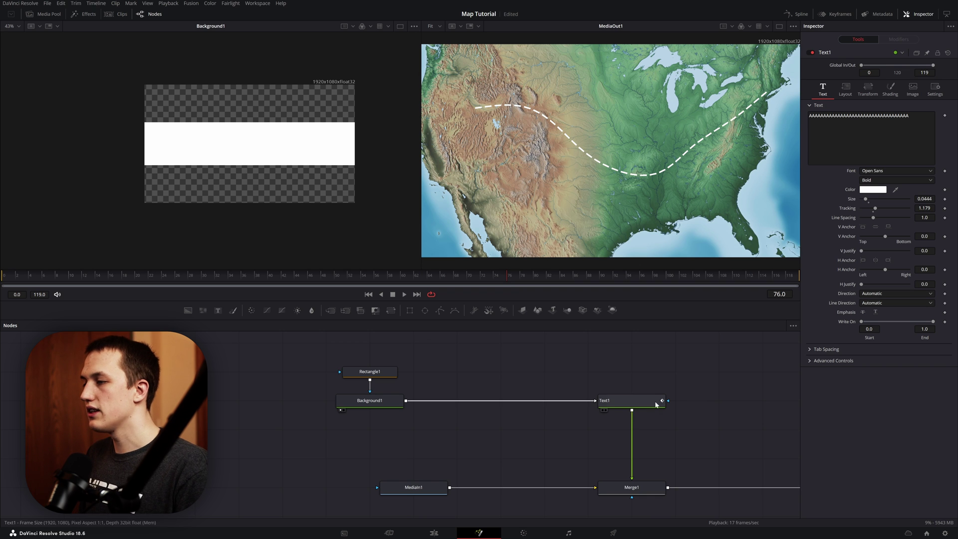
Keyframe Text1's Write On end from 0.0 at frame 0 to 1.0 at frame 50
left_click(634, 399)
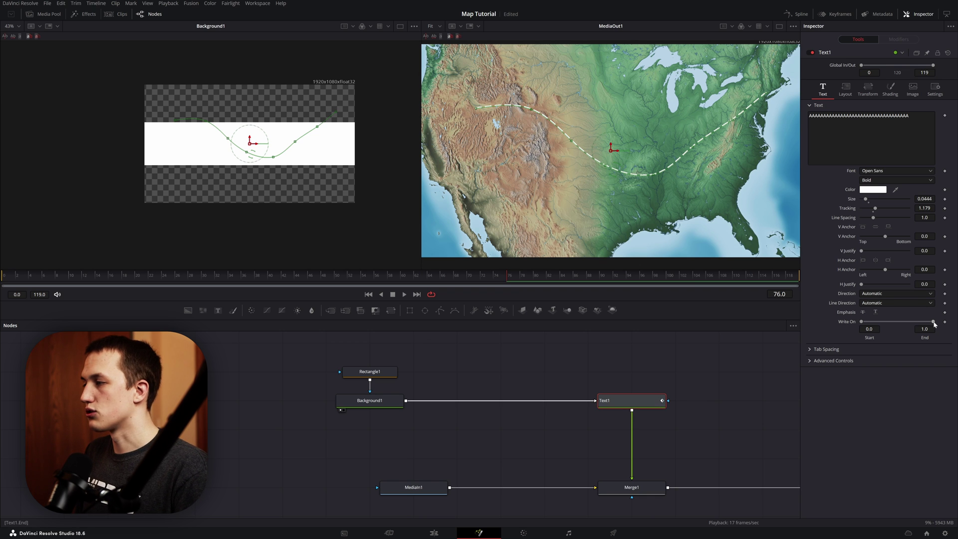
mouse_move(923, 327)
left_mouse_down()
mouse_move(887, 325)
mouse_move(936, 321)
left_mouse_up()
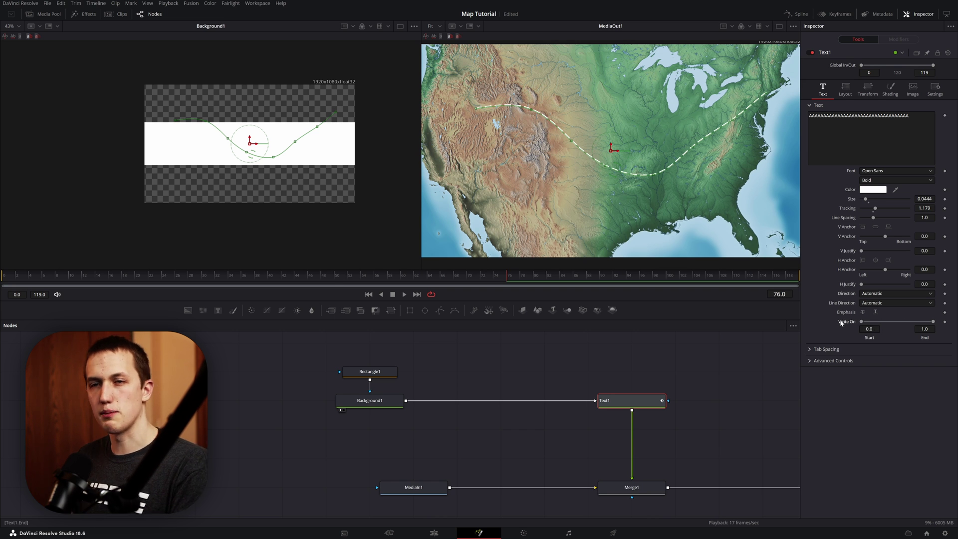
key("ctrl+Left")
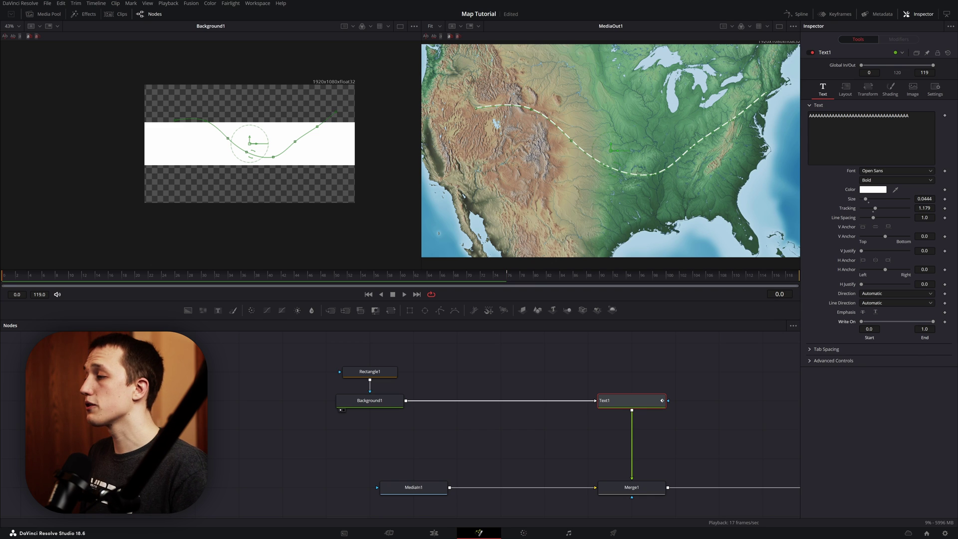
left_click(945, 322)
left_click_drag(933, 322, 848, 322)
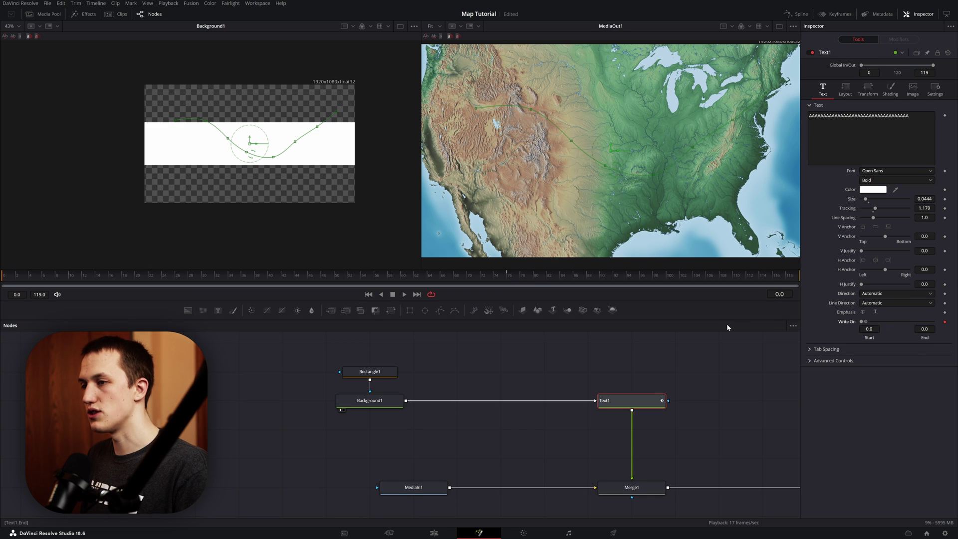
left_click(336, 276)
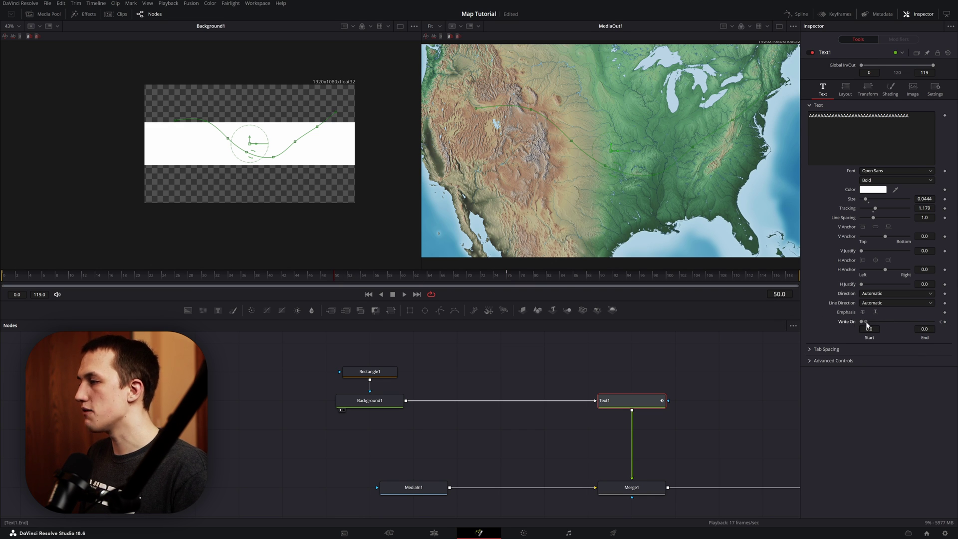
left_click_drag(872, 324, 932, 322)
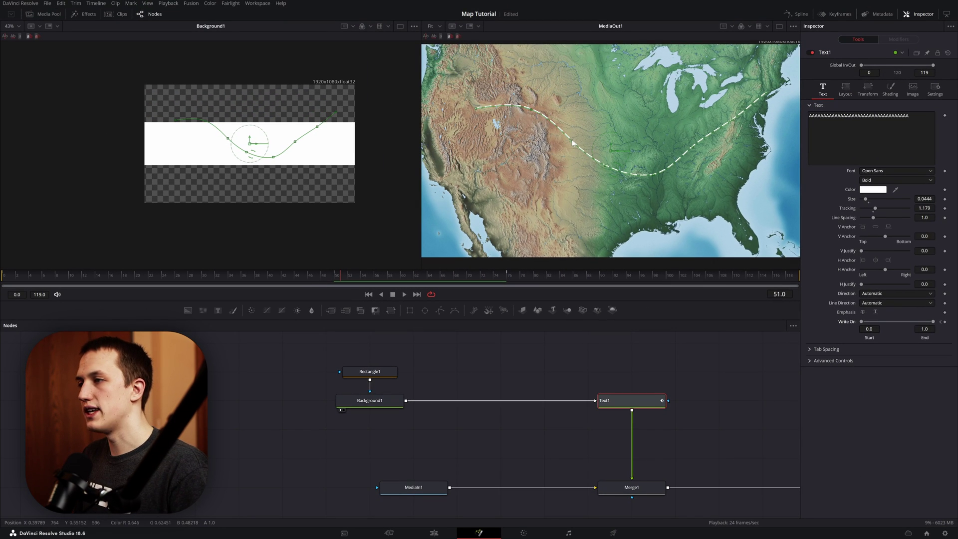
Try moving a path point southwest on the map and play back the resulting animation
left_click_drag(572, 143, 540, 171)
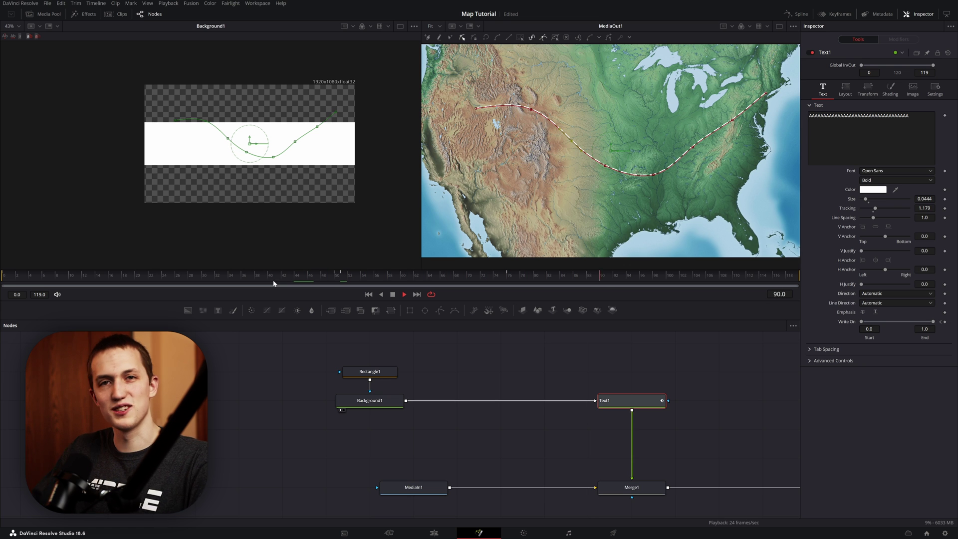
key("space")
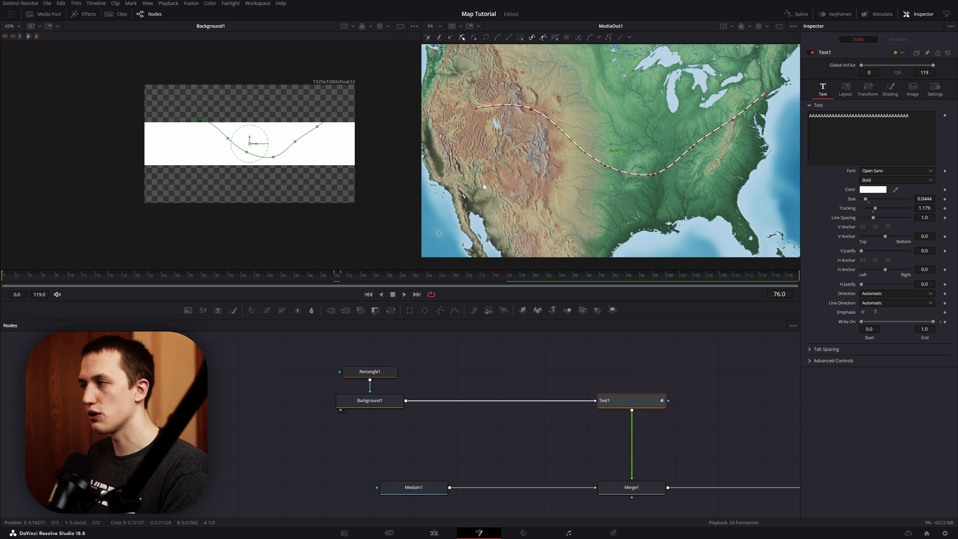
Remove Text1Path from Text1's shape animation setting to clear the path's keyframes
left_click(845, 91)
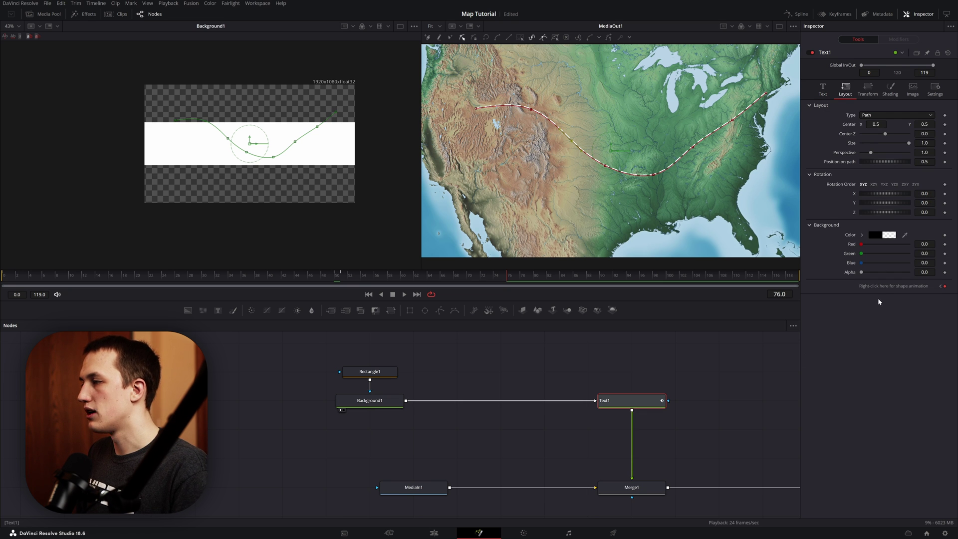
right_click(884, 286)
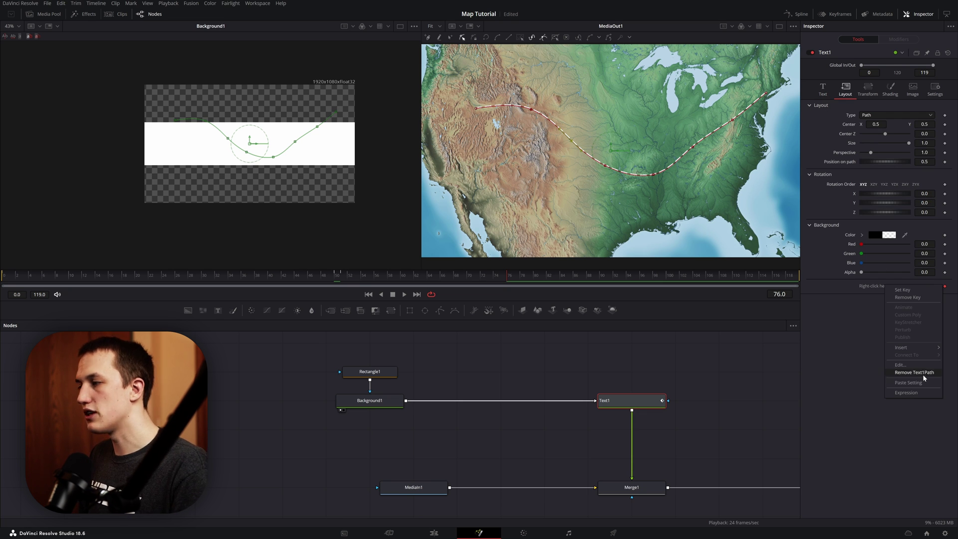
left_click(517, 282)
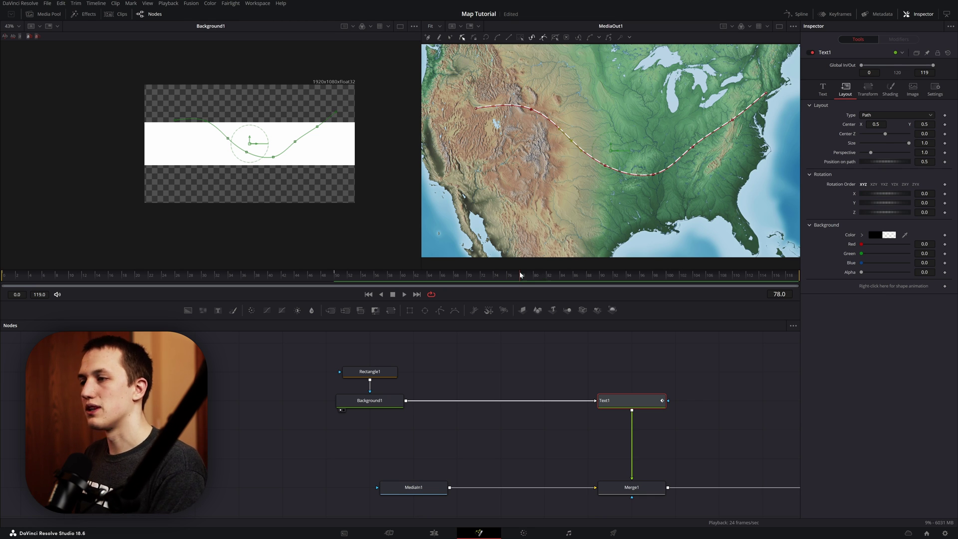
Play back the timeline to review the dashed line writing on along the path
left_click_drag(520, 277, 108, 278)
key("space")
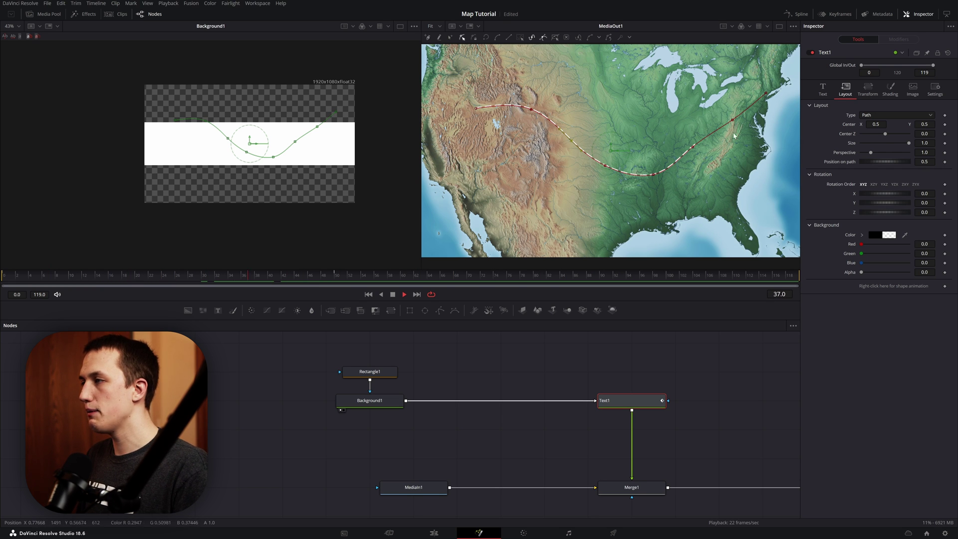
key("space")
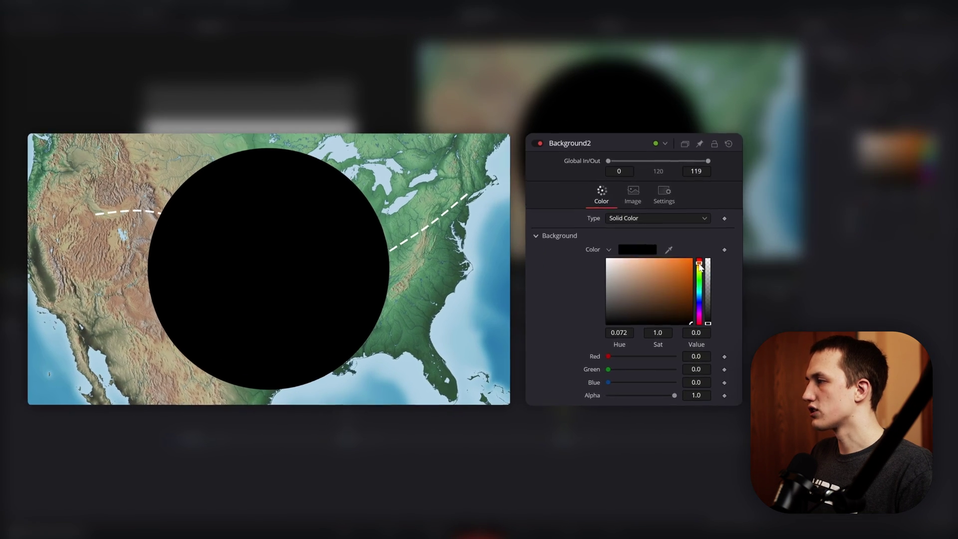
Color Background2 orange with hue 0.088, saturation 0.843 and value 1.0, and reduce Ellipse1 to width 0.283 and height 0.157
left_click(903, 139)
left_click_drag(671, 265, 683, 263)
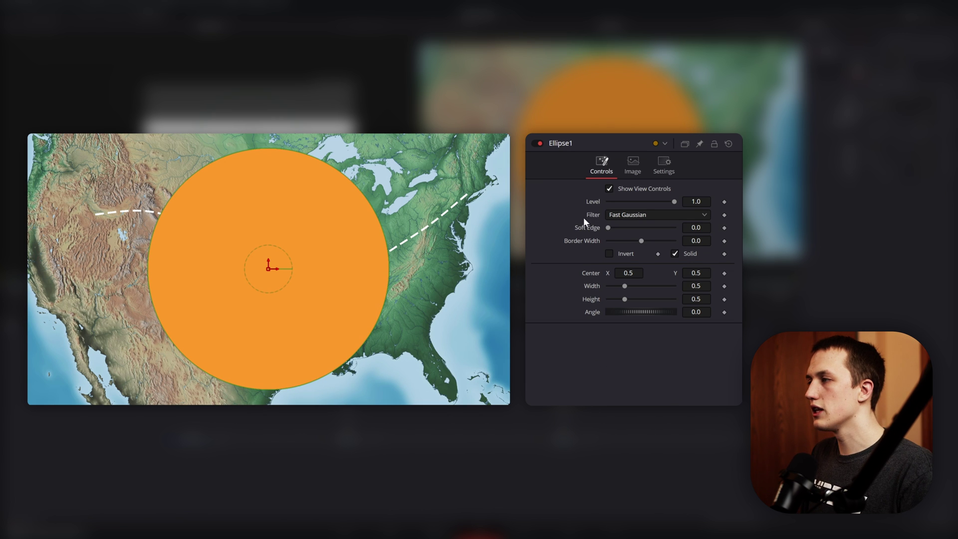
left_click_drag(625, 285, 612, 303)
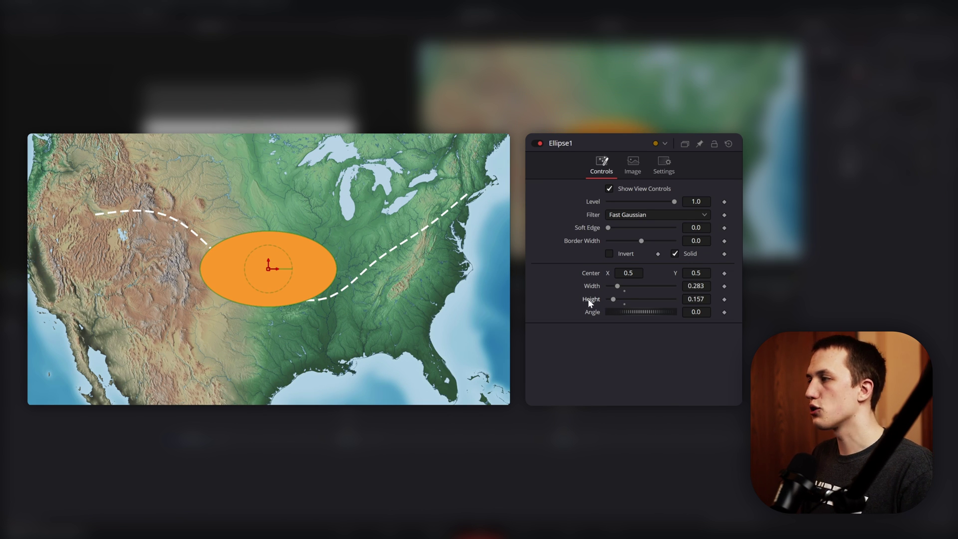
Link Ellipse1's height to its width with an expression and shrink the ellipse to a small dot about 0.017 wide
right_click(588, 299)
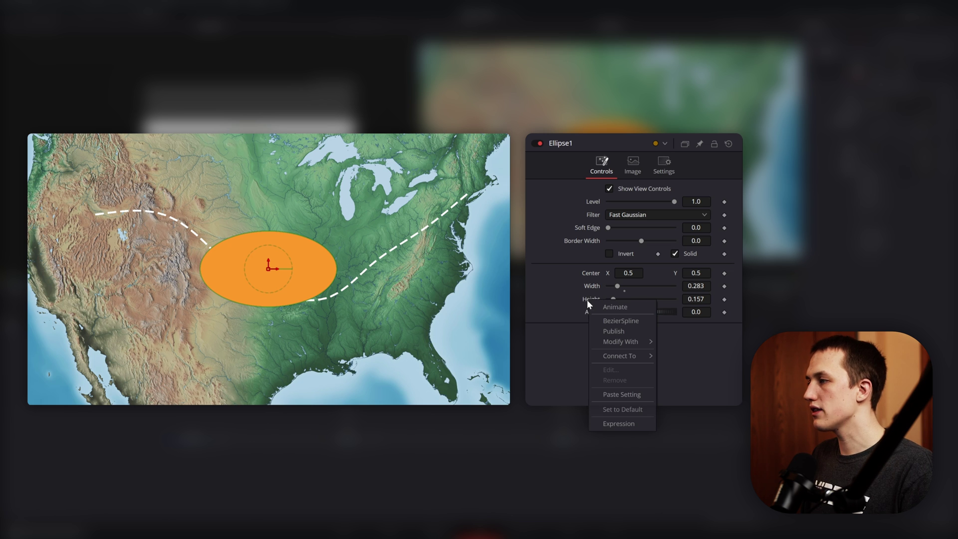
left_click(619, 424)
mouse_move(596, 291)
left_mouse_down()
mouse_move(617, 286)
mouse_move(608, 286)
left_mouse_up()
Add a Transform node after Background2 and move the orange dot to the western end of the dashed line
left_click(577, 397)
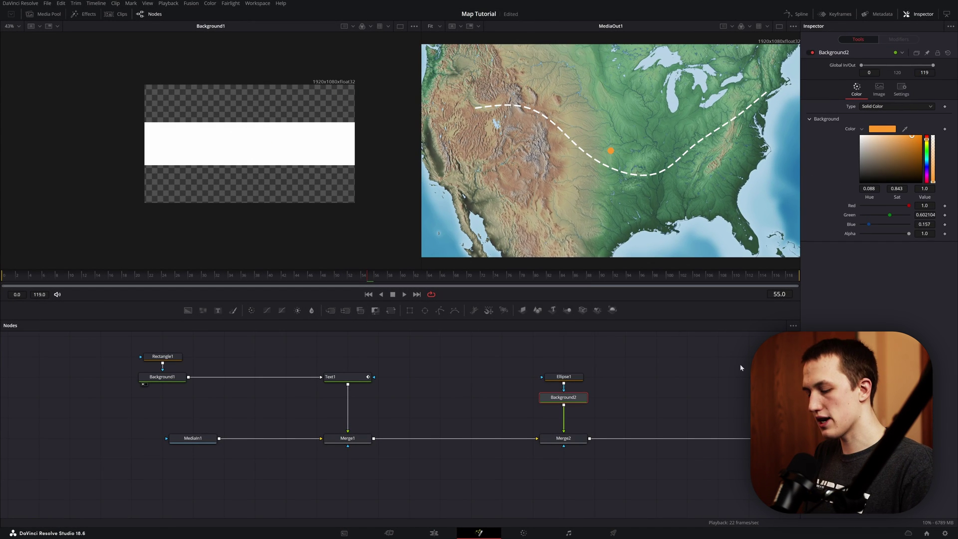
key("shift+space")
type("xf")
key("Return")
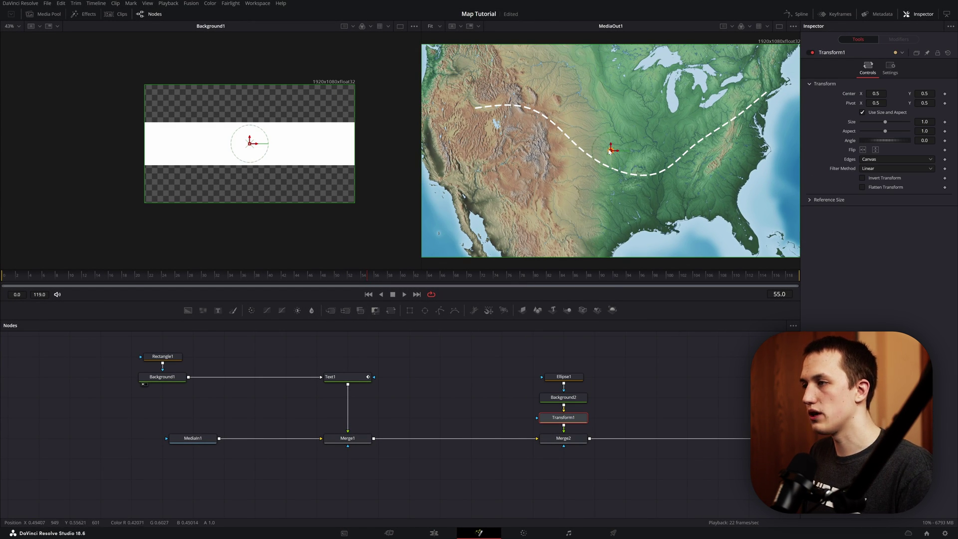
left_click_drag(610, 149, 474, 110)
Add a second Transform fed by Background2, merge it after Merge2, and move its dot to the line's eastern end
left_click(624, 421)
key("shift+space")
type("trans")
key("Return")
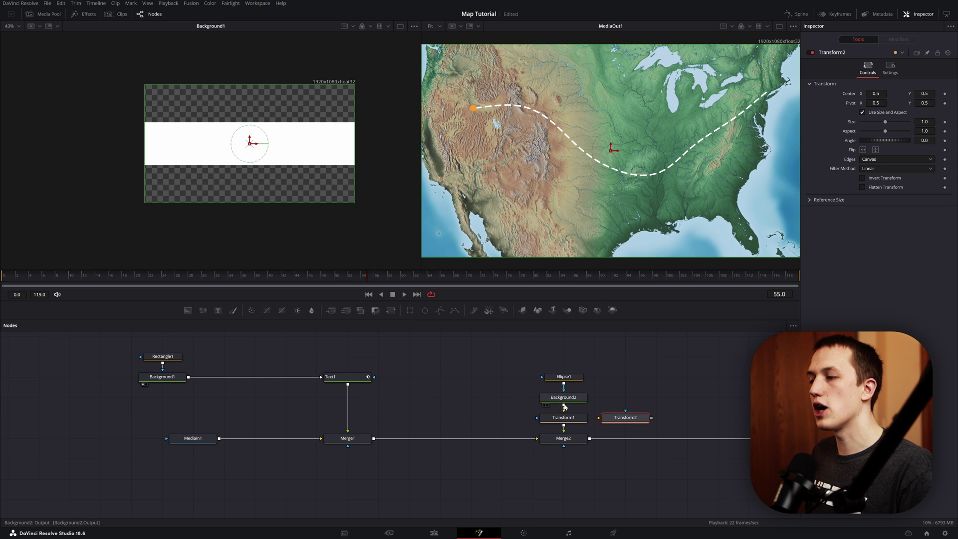
left_click_drag(565, 407, 590, 438)
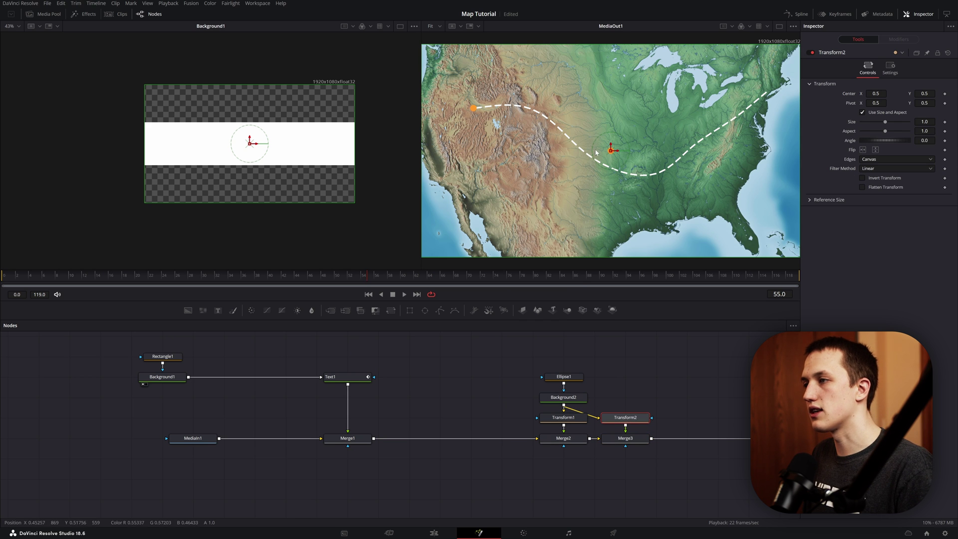
left_click_drag(611, 151, 767, 91)
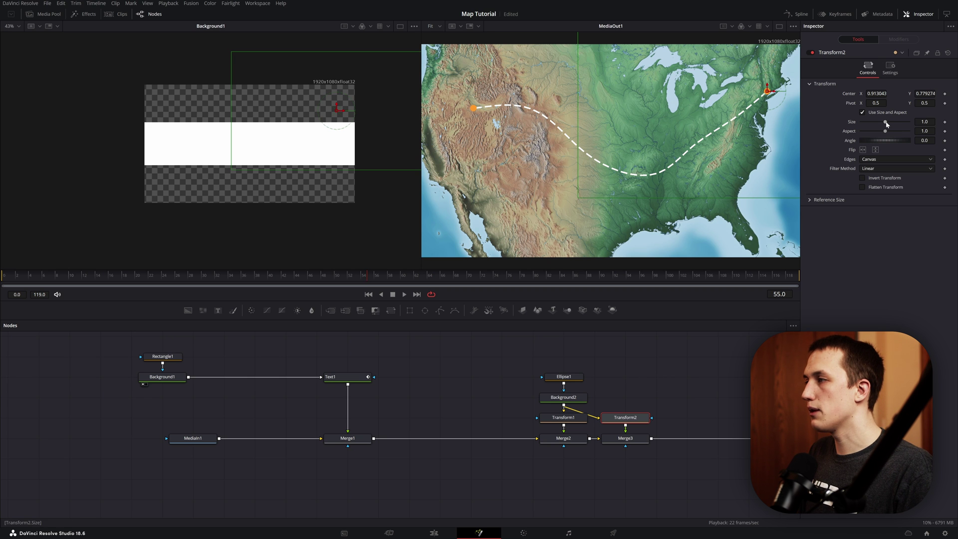
Animate Ellipse1's width with keyframes up to 0.017 so both dots grow in, and play back the result
left_click_drag(886, 124, 877, 123)
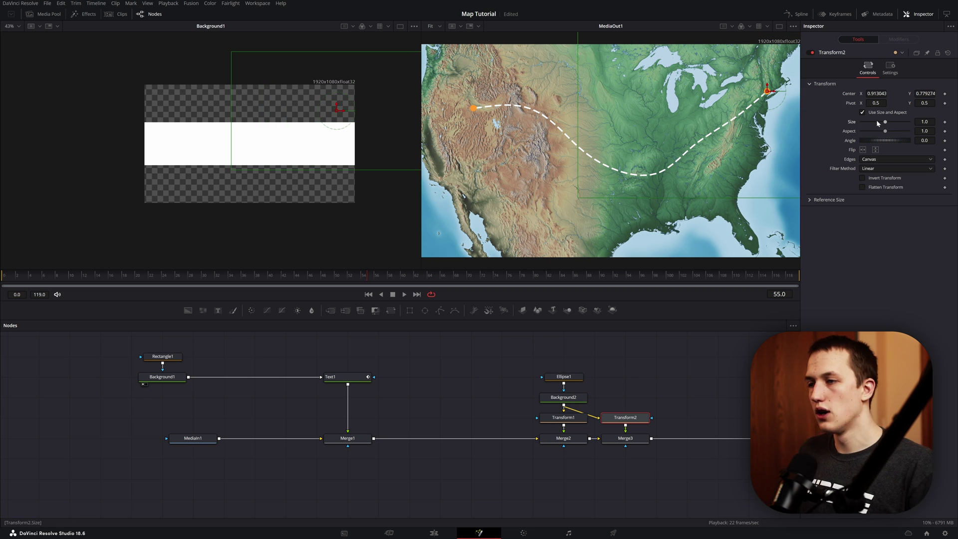
left_click(575, 376)
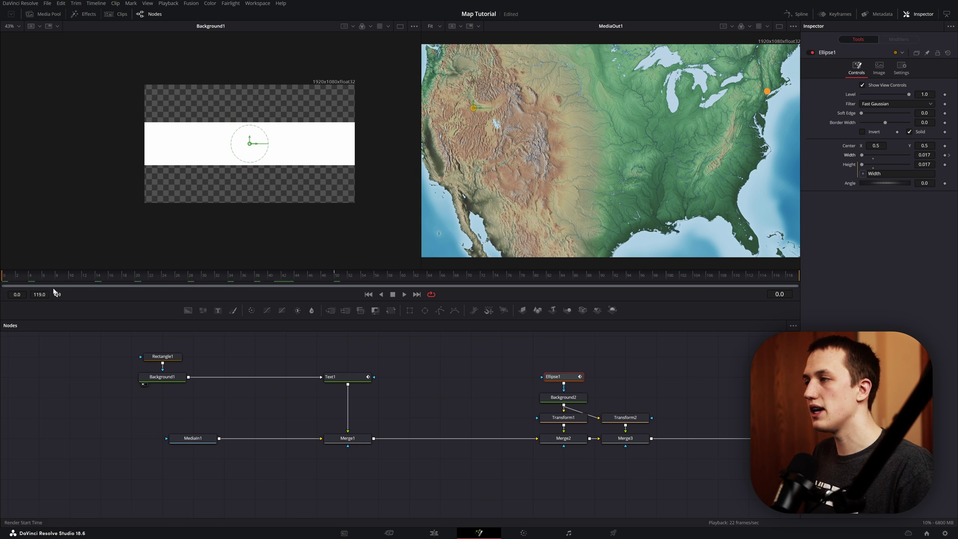
key("space")
left_click(717, 361)
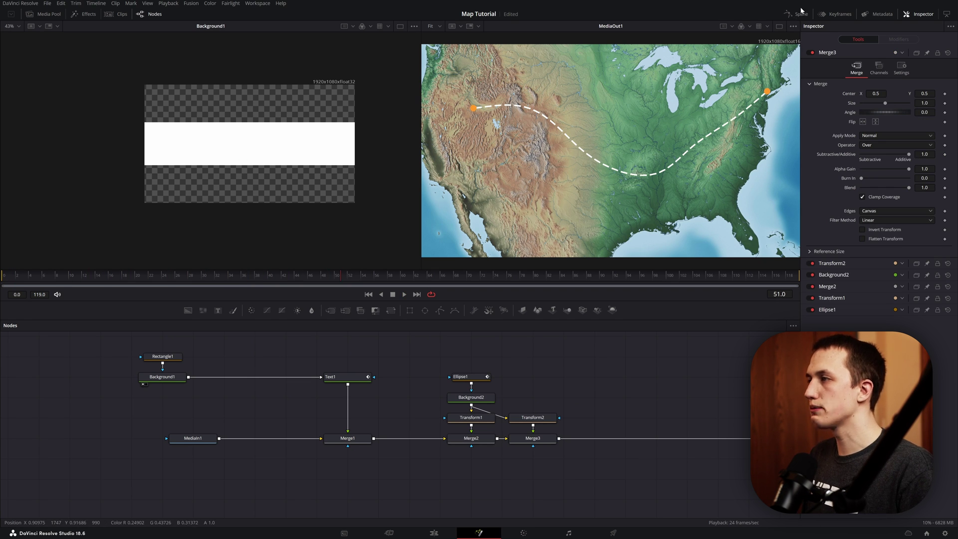
Smooth and ease all keyframes of Text1's Write On and Ellipse1's Width in the Spline editor
left_click(797, 13)
left_click_drag(123, 351, 311, 393)
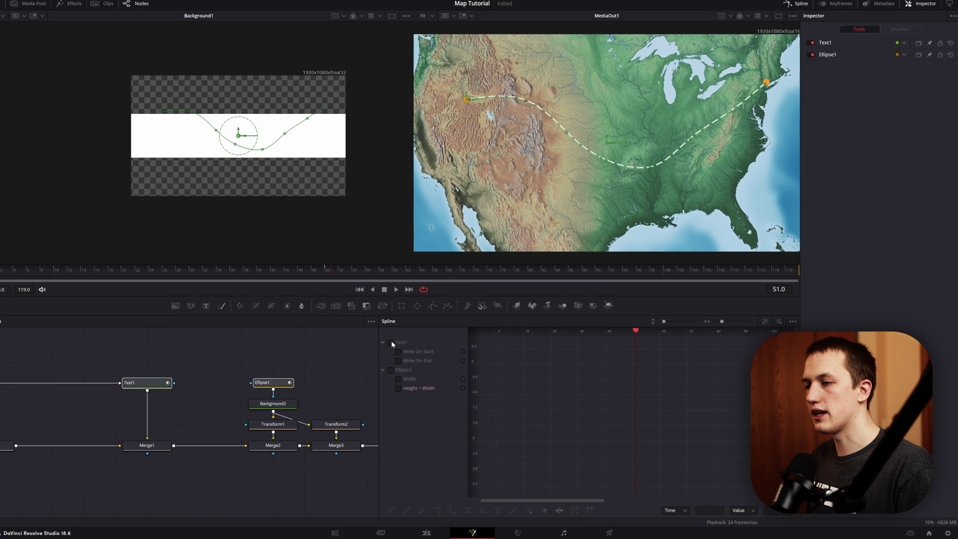
left_click(391, 342)
left_click(390, 369)
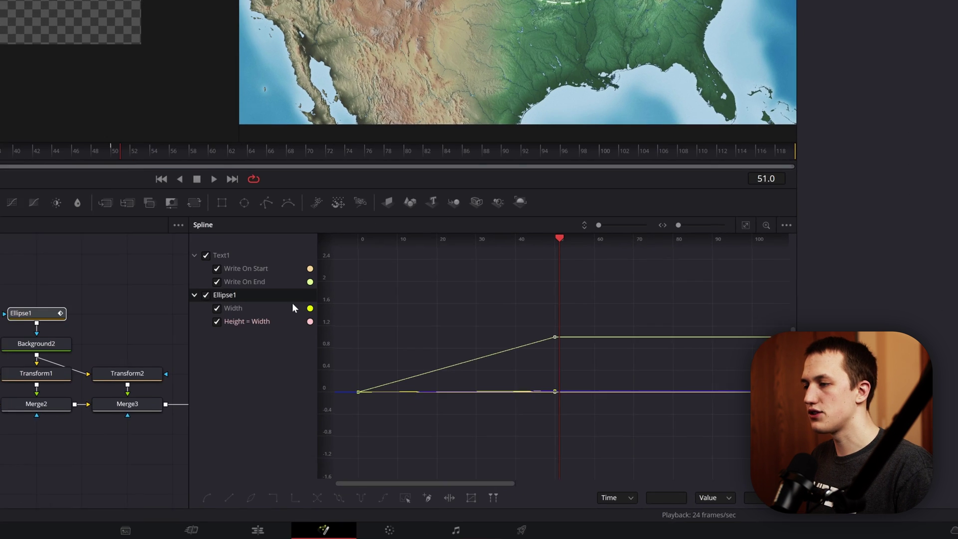
left_click_drag(718, 346, 425, 502)
key("shift+s")
key("t")
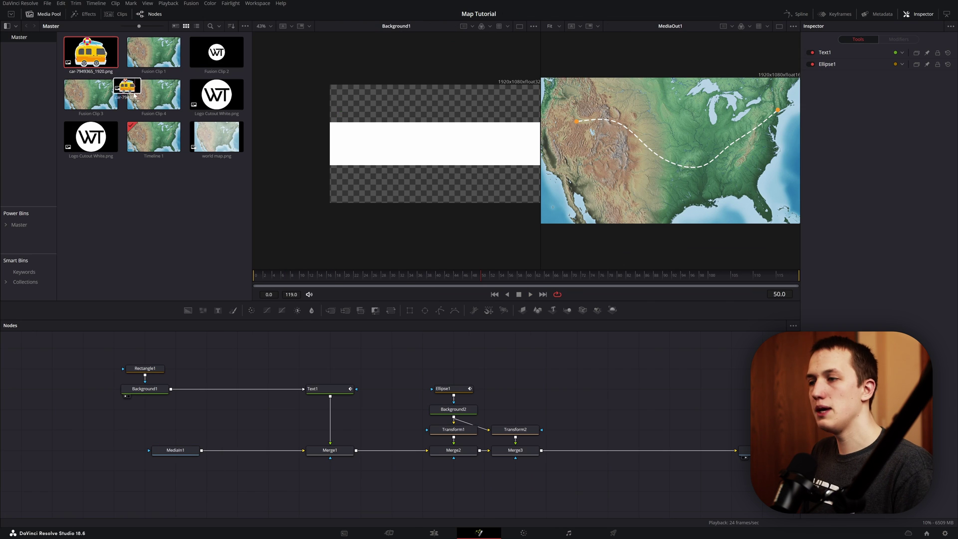
Add car-7949365_1920.png from the media pool to the node graph and preview it in a viewer
left_click_drag(90, 52, 639, 369)
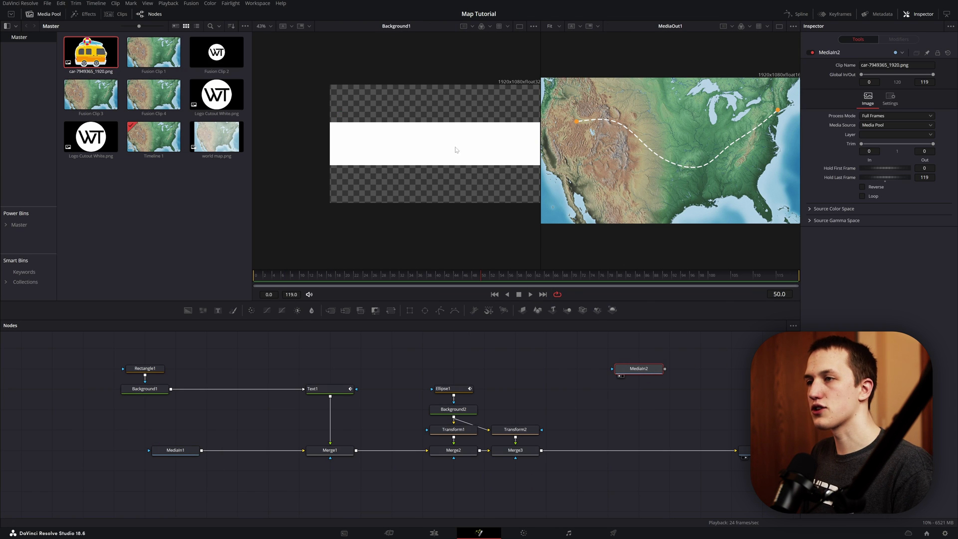
key("1")
left_click(55, 15)
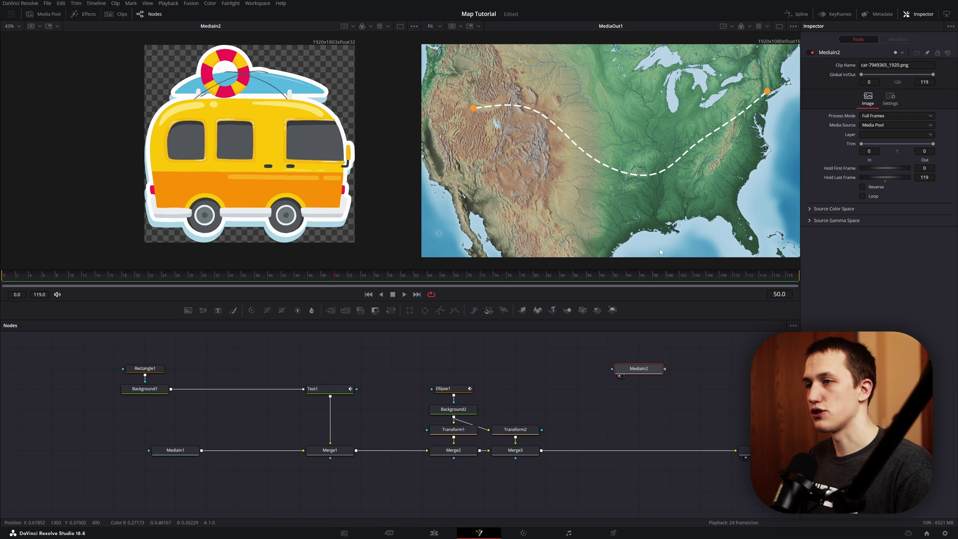
Merge the van image over a new, fully transparent Background node and scale it to size 0.563
left_click_drag(639, 368, 669, 348)
left_click_drag(185, 309, 611, 369)
left_click_drag(691, 350, 633, 369)
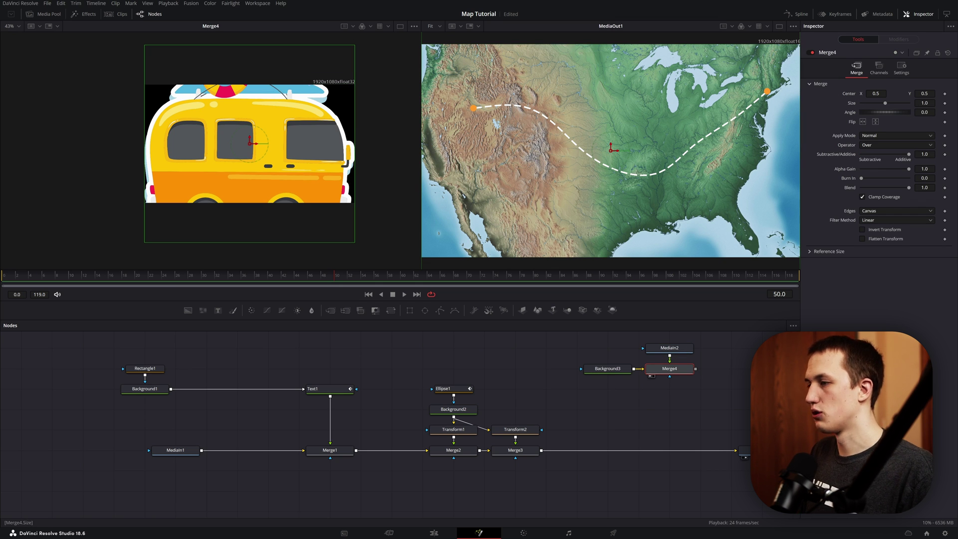
left_click_drag(923, 102, 880, 102)
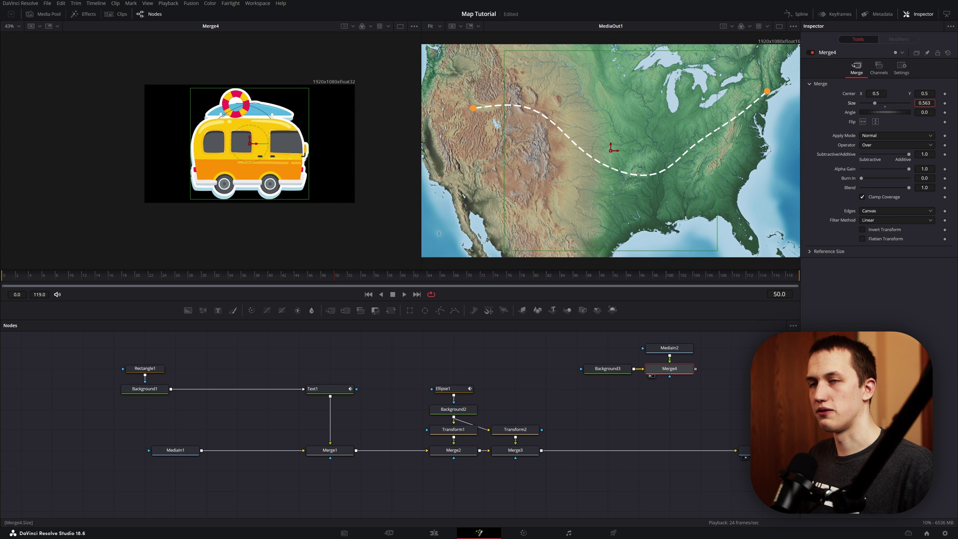
left_click(607, 368)
left_click_drag(907, 168, 858, 168)
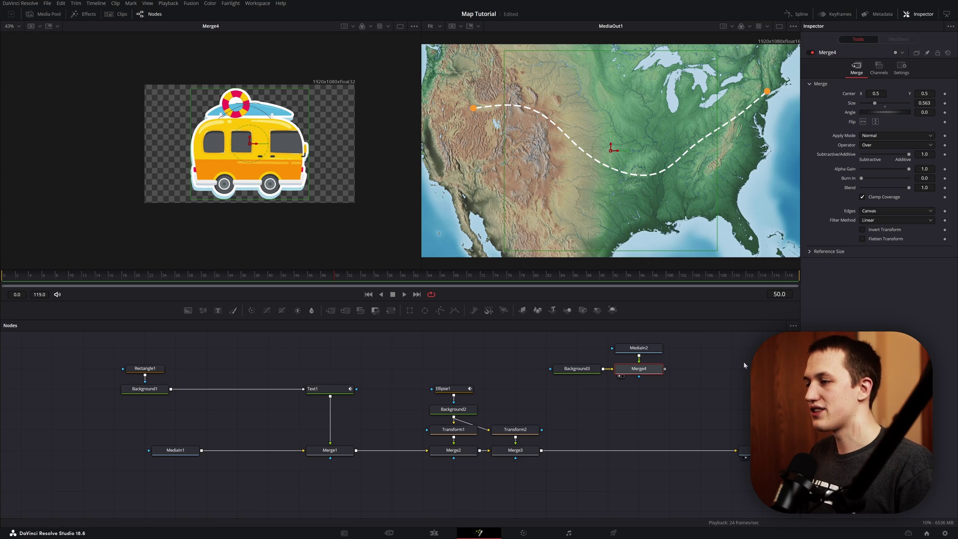
Add a Transform after Merge4, merge the van over the map after Merge3, and set the Transform's size to 0.16
key("shift+space")
type("trans")
key("Return")
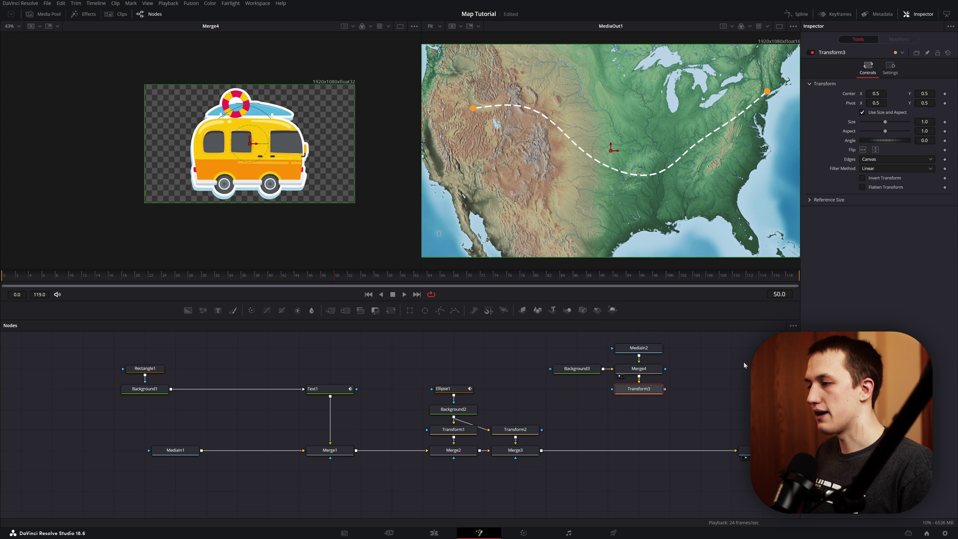
left_click_drag(665, 389, 543, 451)
left_click_drag(885, 121, 865, 127)
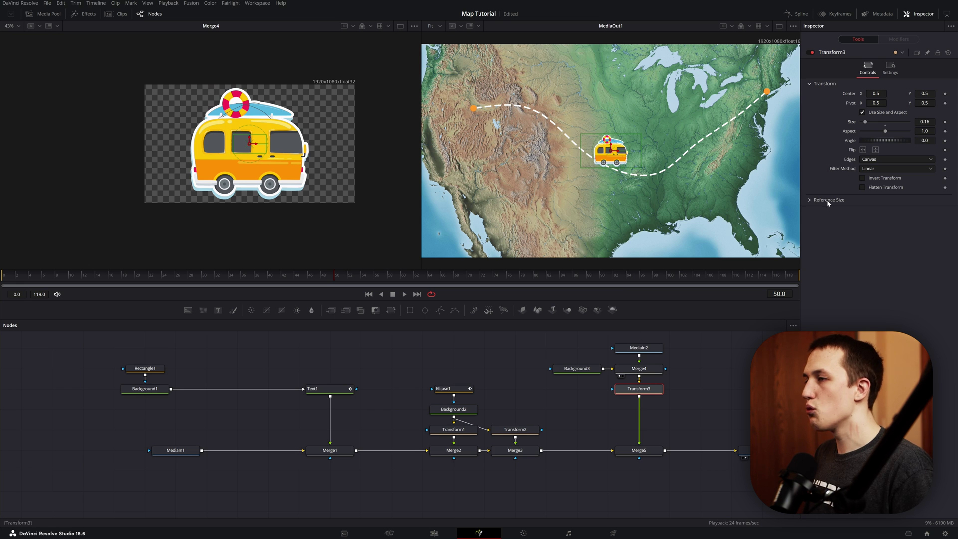
Publish Text1's path from its layout shape animation setting
left_click(319, 389)
left_click(845, 88)
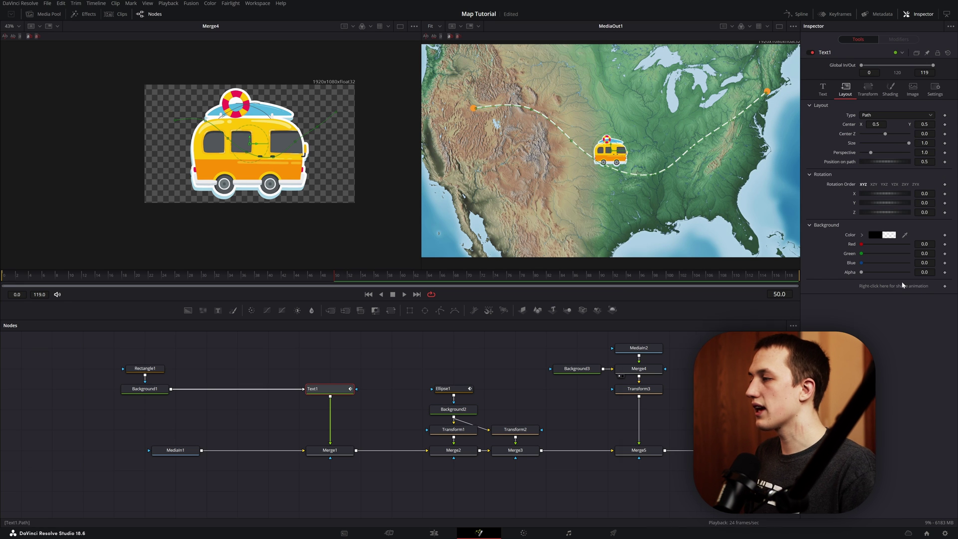
right_click(888, 285)
left_click(919, 327)
Apply a Path modifier to Transform3's Center and connect its shape animation to Text1's published path
left_click(638, 389)
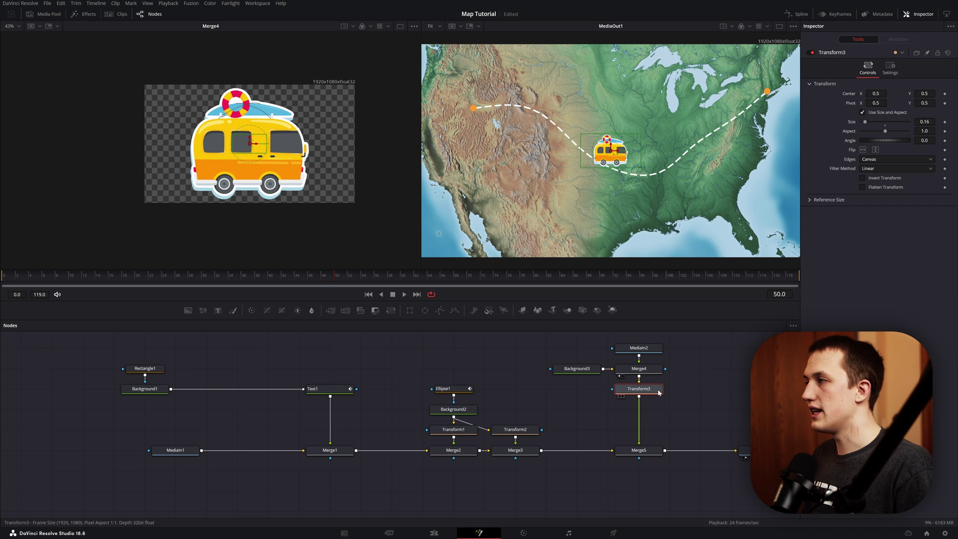
right_click(847, 97)
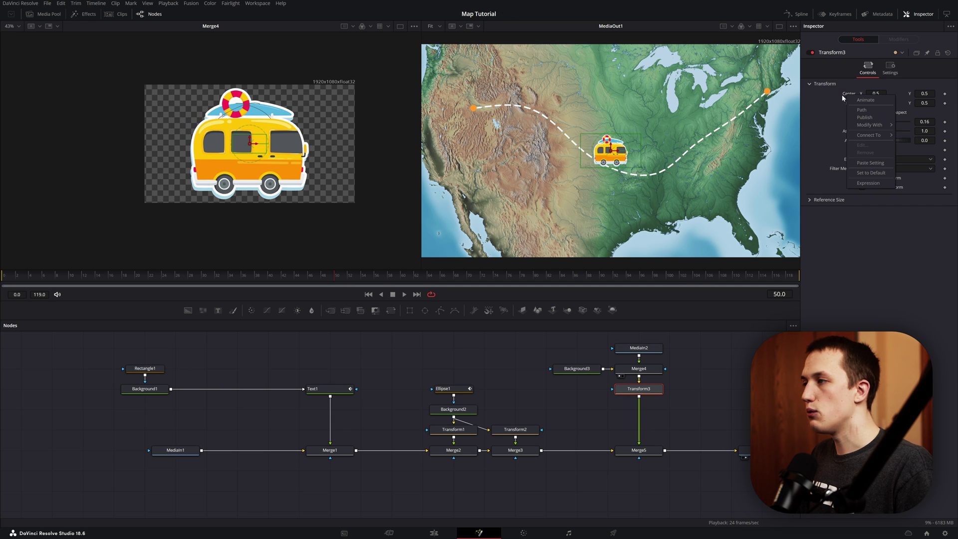
left_click(863, 109)
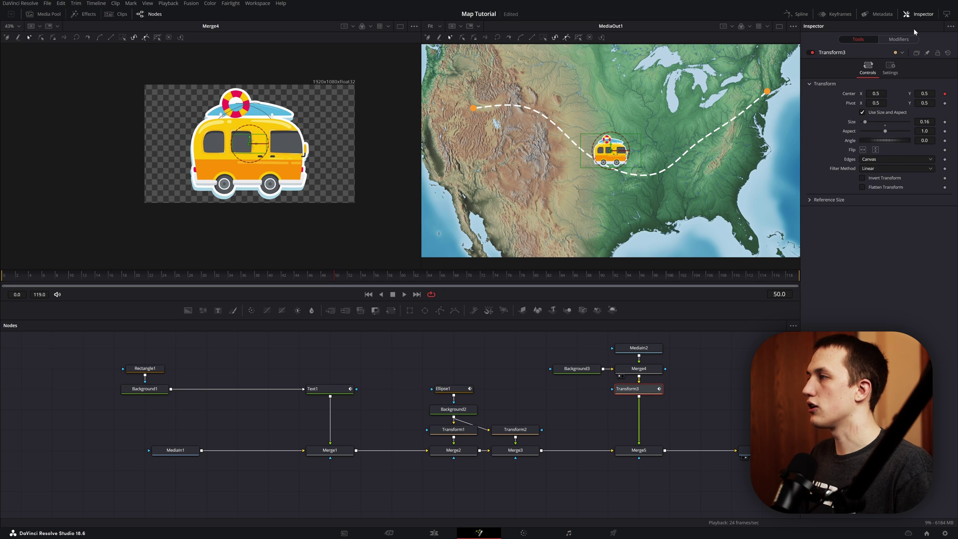
left_click(901, 39)
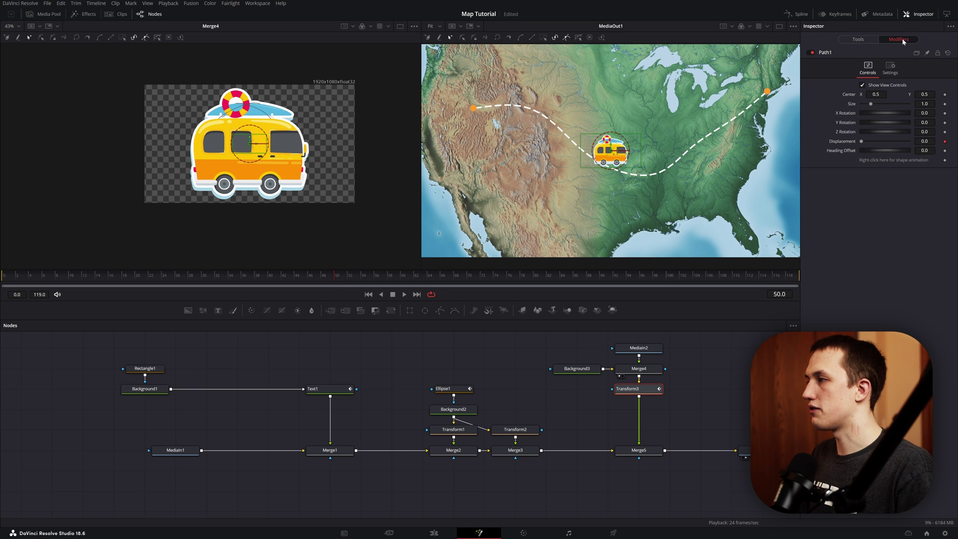
right_click(874, 159)
mouse_move(903, 217)
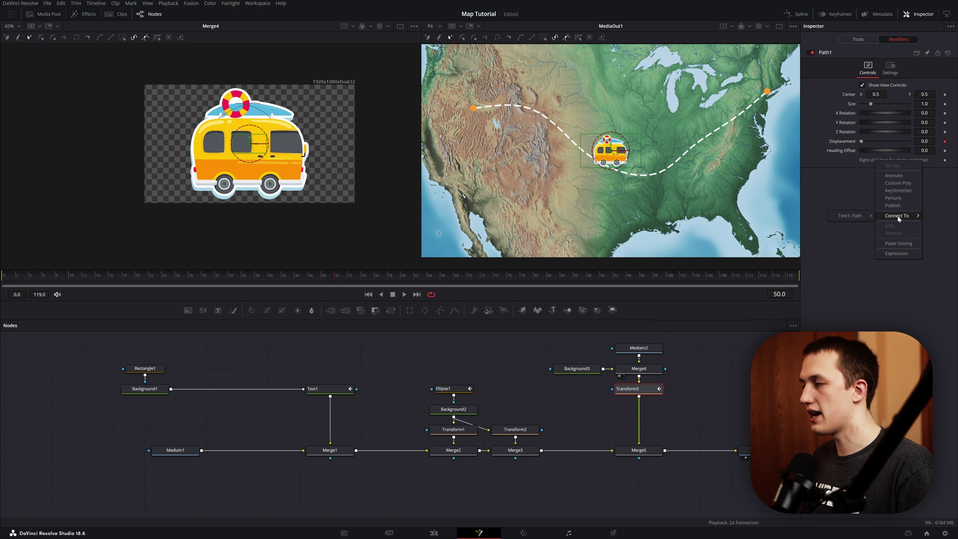
left_click(886, 216)
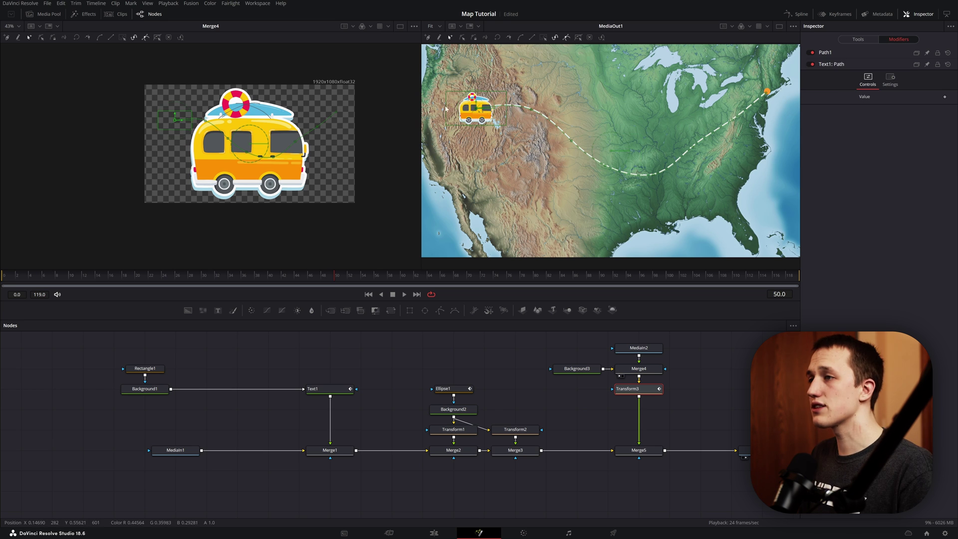
Remove the Path1 Displacement animation from Transform3's path modifier
left_click(831, 55)
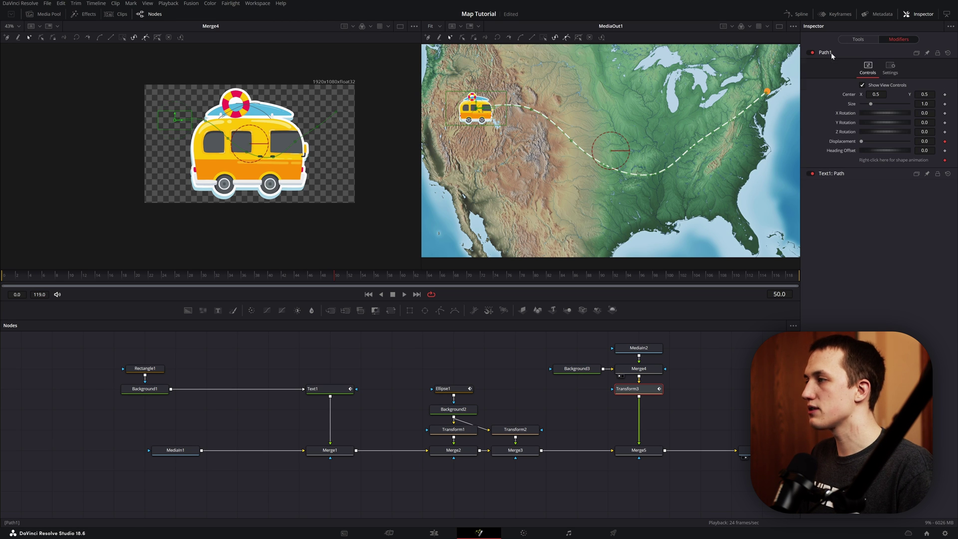
right_click(837, 142)
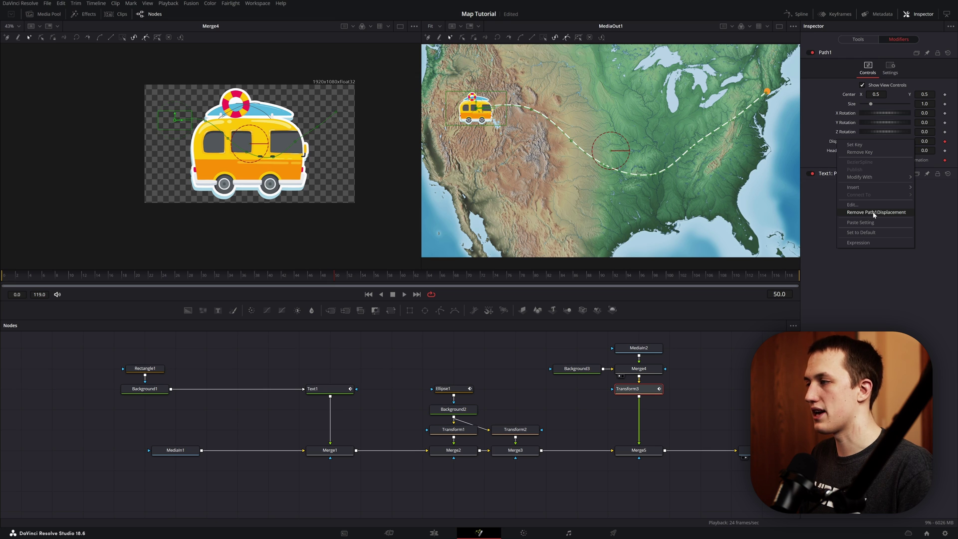
left_click(871, 213)
Keyframe Path1's displacement from 0.0 at frame 10 to 1.0 at frame 60 and scrub through the van's movement
mouse_move(862, 142)
left_mouse_down()
mouse_move(907, 142)
mouse_move(859, 142)
left_mouse_up()
left_click(148, 278)
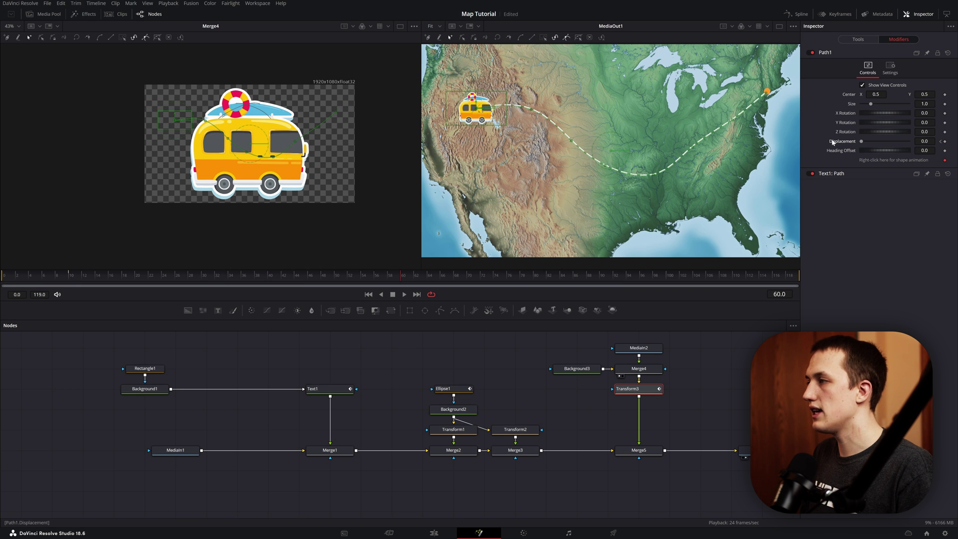
left_click_drag(863, 143, 909, 143)
left_click_drag(45, 271, 221, 272)
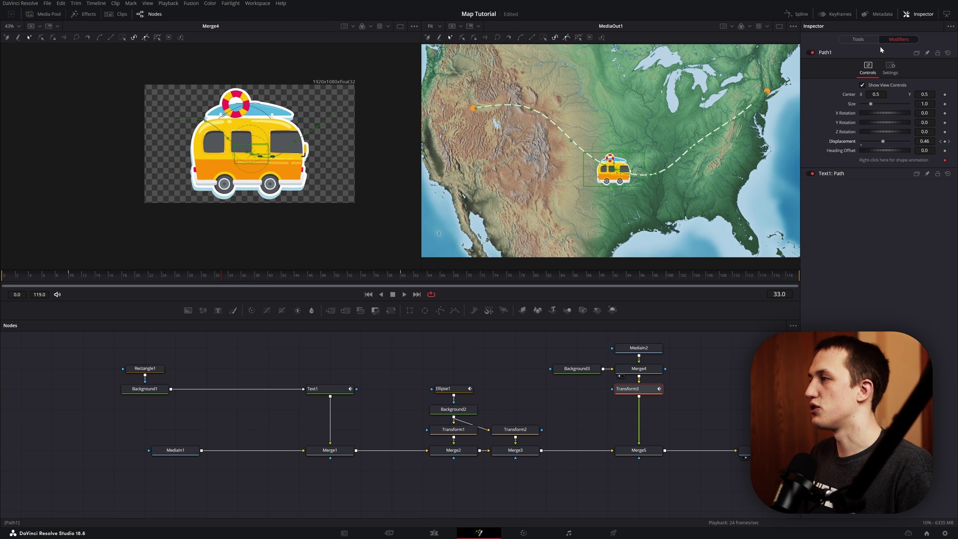
Connect Transform3's Angle to Path1's Heading and play back the van following the route
left_click(865, 40)
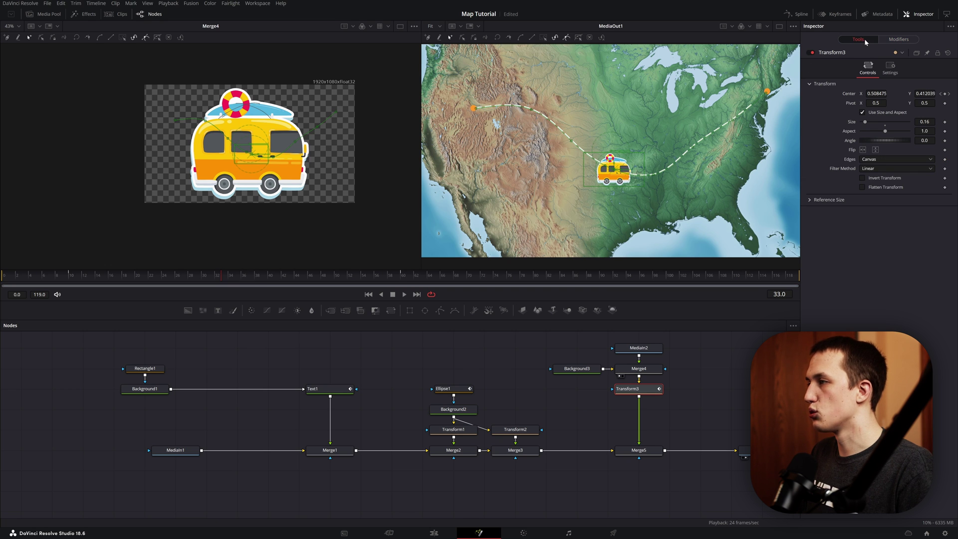
right_click(850, 143)
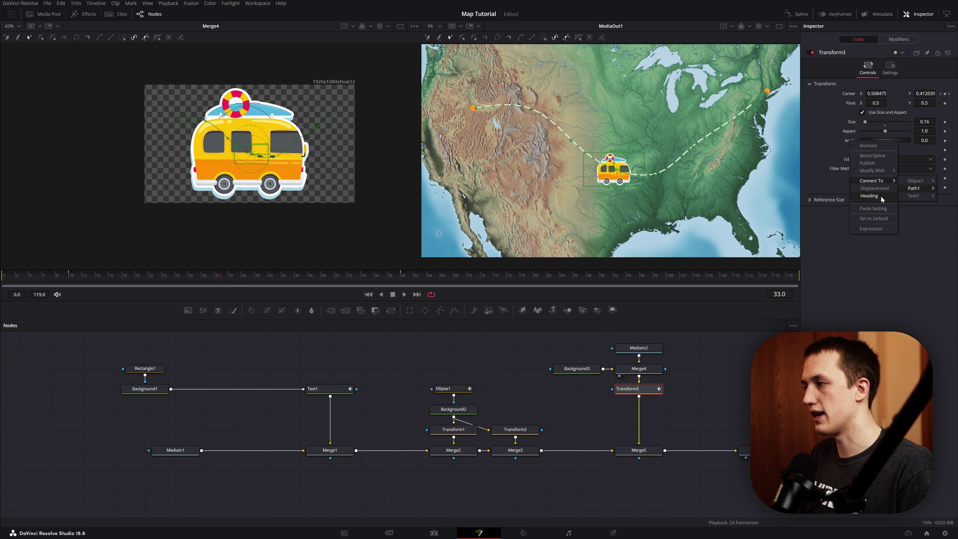
left_click(880, 197)
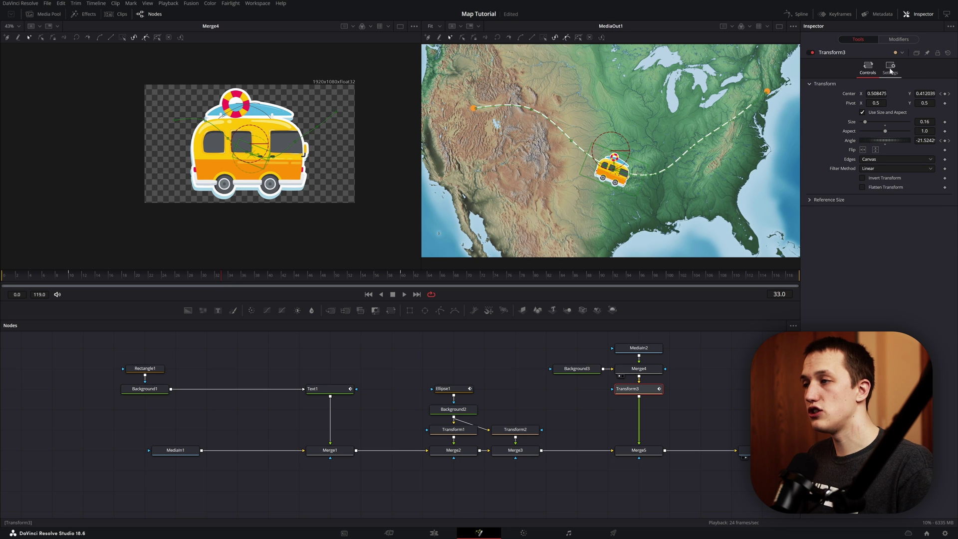
left_click(2, 278)
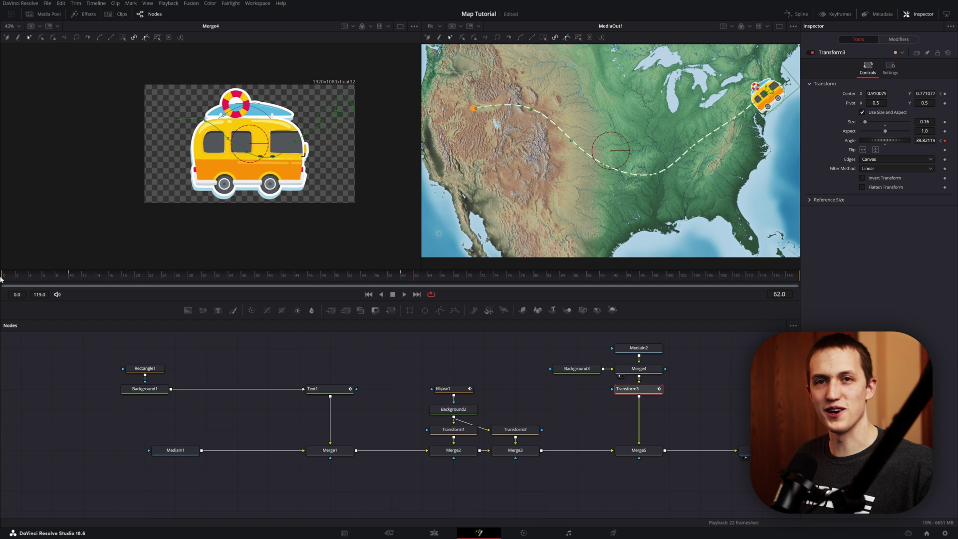
Smooth the van's Displacement keyframes in the Spline editor with an Ease In of 84.4 and play back the motion
left_click(796, 14)
left_click_drag(510, 416, 629, 431)
left_click_drag(624, 367, 292, 500)
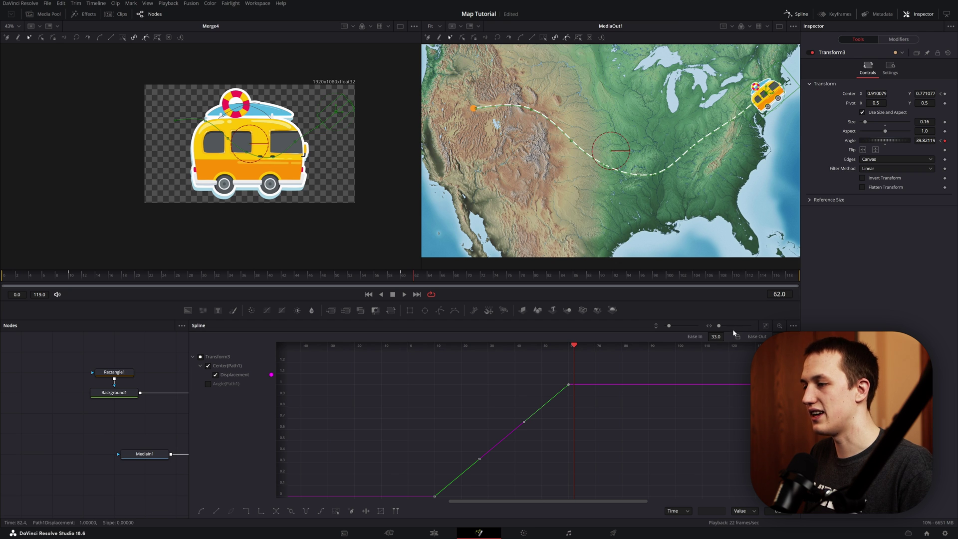
key("f")
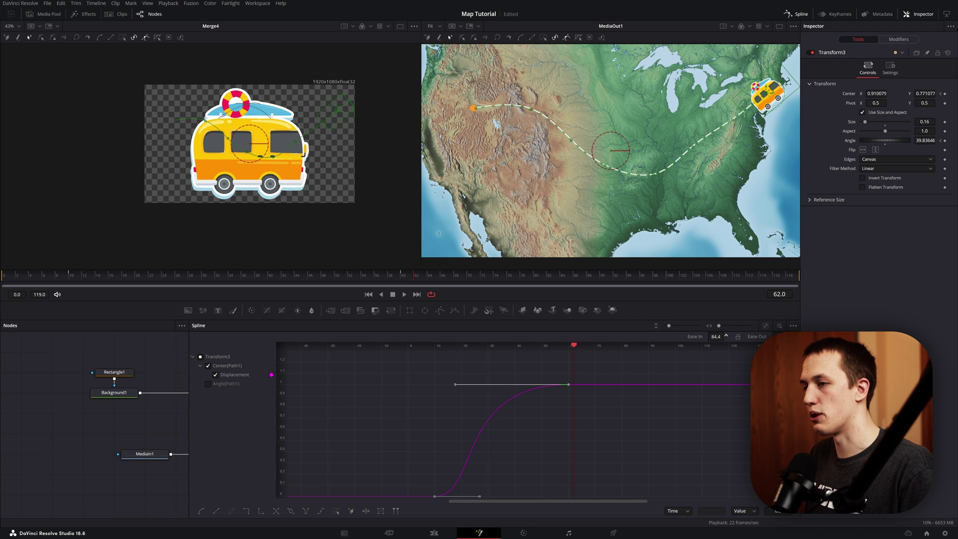
left_click_drag(413, 275, 1, 268)
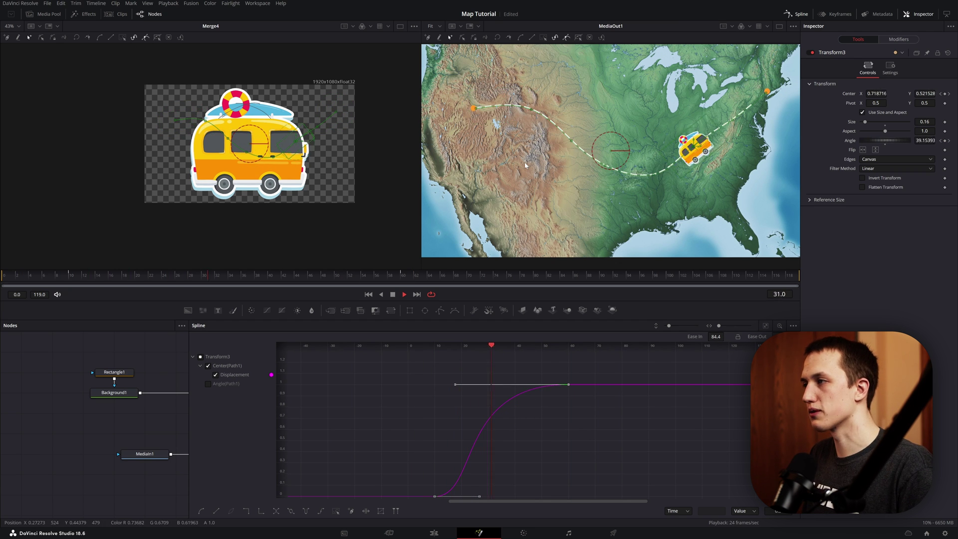
Keyframe Transform3's Size from 0.0 at frame 0 to 0.16 at frame 21
left_click_drag(133, 276, 148, 279)
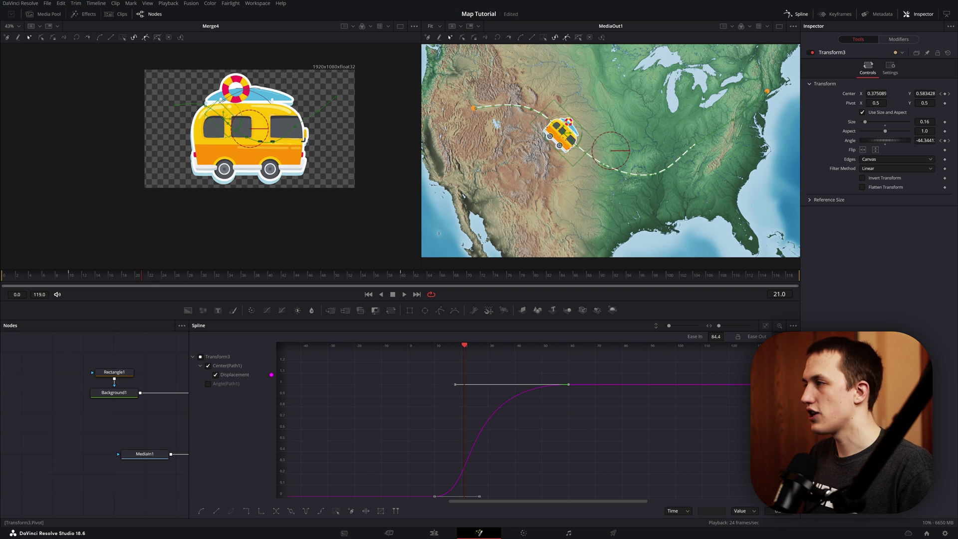
left_click(945, 122)
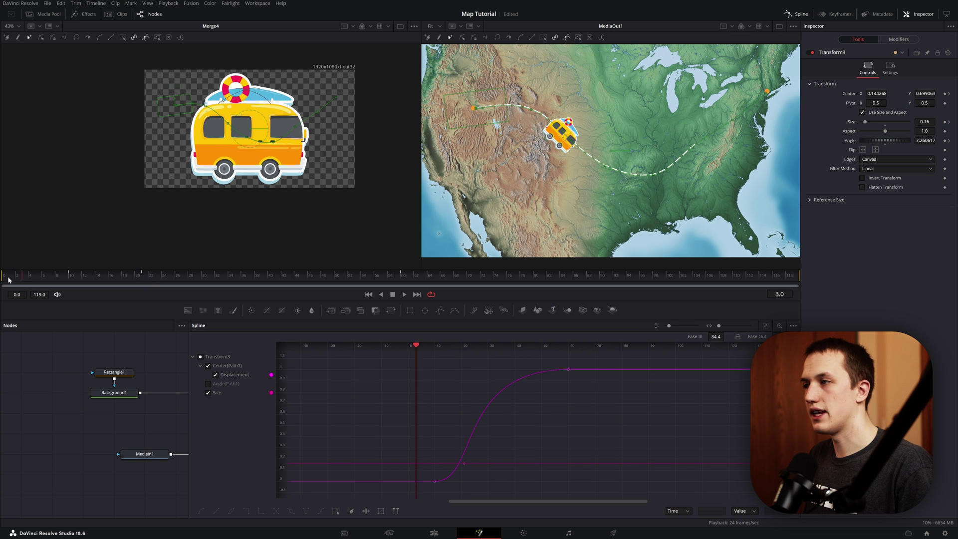
left_click(1, 279)
left_click_drag(861, 123, 584, 140)
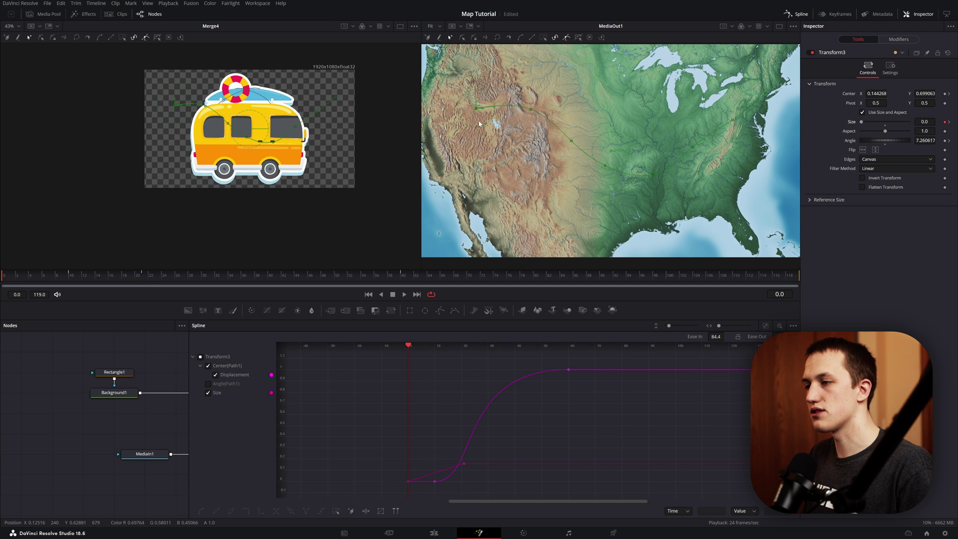
Insert a Transform node between Merge5 and MediaOut1 and enlarge the whole composition to size 1.236
left_click_drag(529, 448, 529, 447)
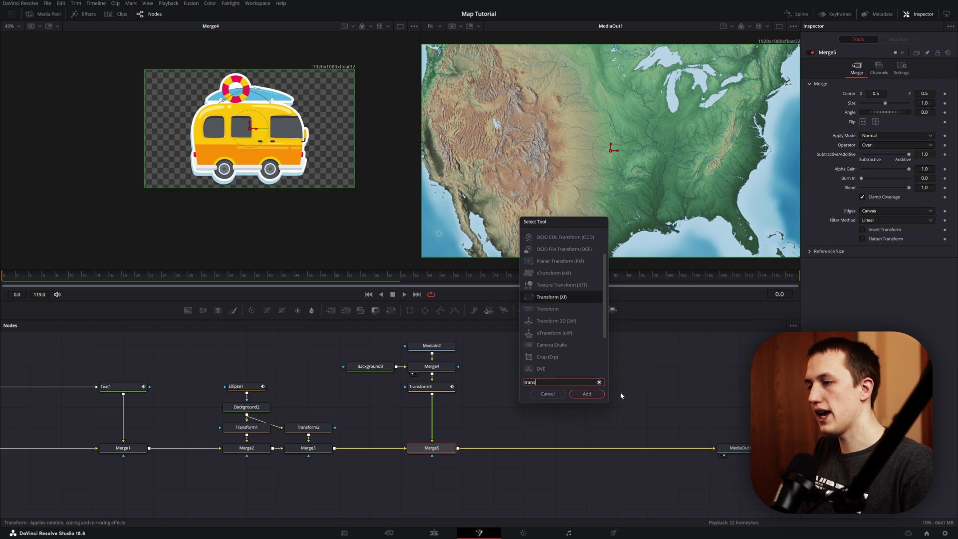
key("Return")
left_click_drag(885, 121, 887, 121)
Keyframe the new Transform's Pivot from the route's western start at frame 0 to its northeastern end at frame 60
left_click_drag(611, 150, 437, 103)
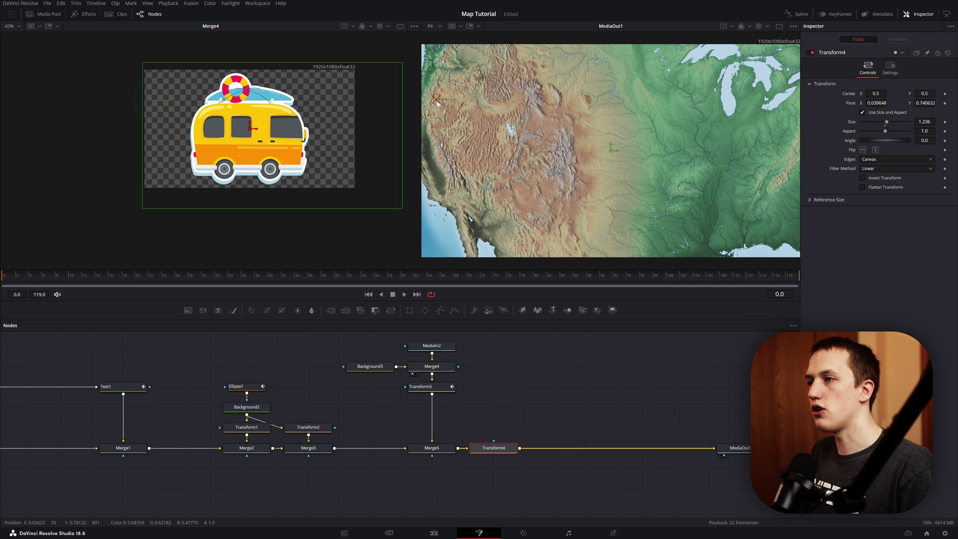
left_click(945, 103)
left_click_drag(205, 274, 397, 278)
left_click_drag(438, 104, 793, 93)
Smooth the Pivot path's Displacement keyframes in the Spline editor and play back the camera-like move
left_click(796, 13)
left_click_drag(626, 359, 419, 492)
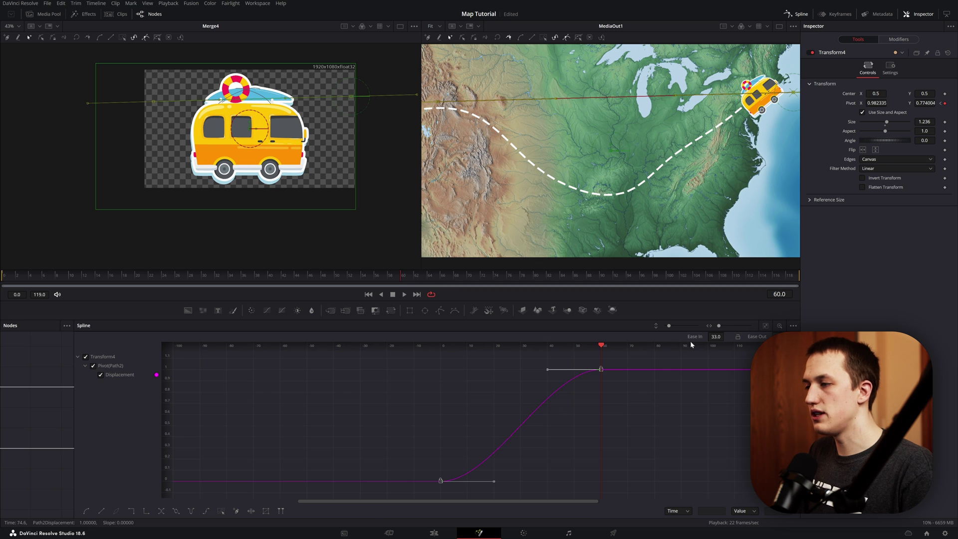
key("space")
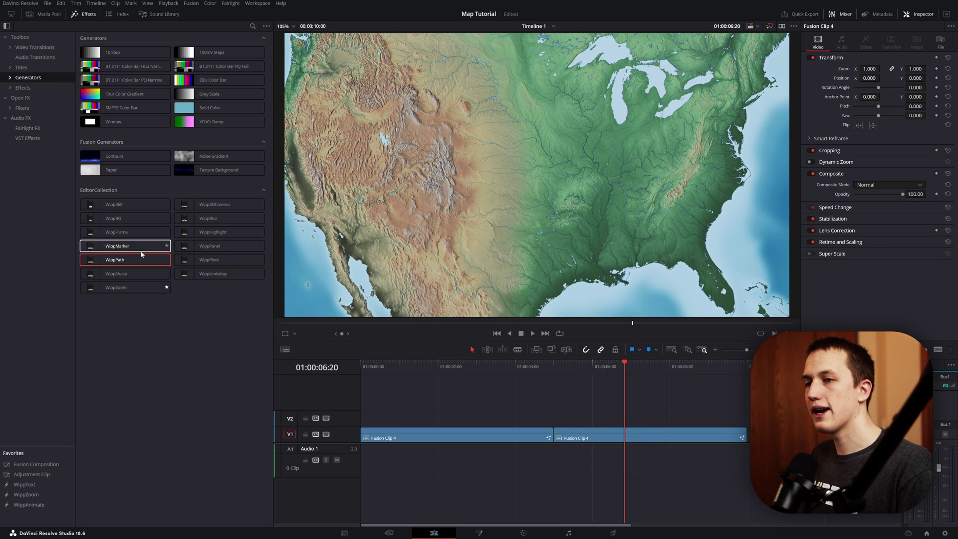
Place the WippPath generator on V2 above the second Fusion Clip 4 and move the playhead to 01:00:07:01
left_click_drag(137, 255, 566, 424)
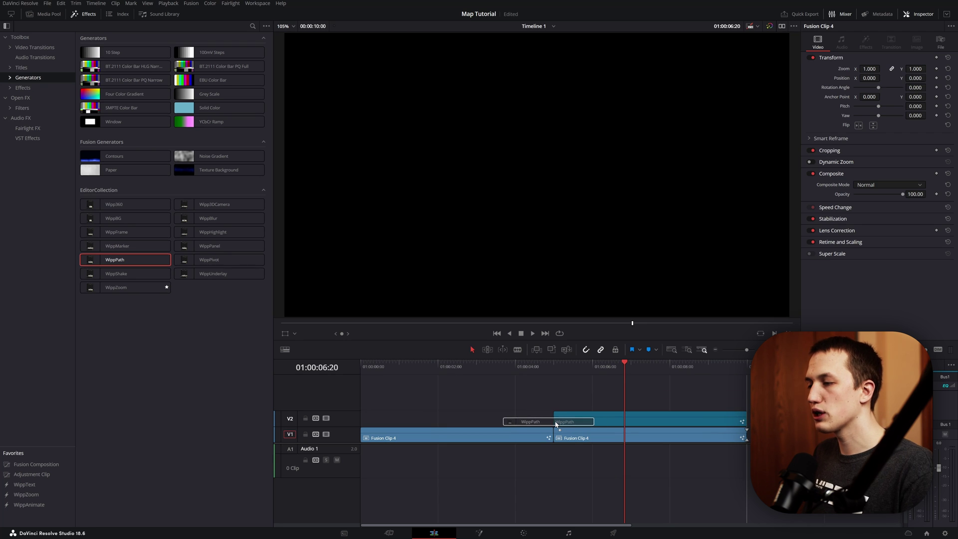
left_click_drag(555, 422, 555, 422)
left_click_drag(646, 368, 632, 368)
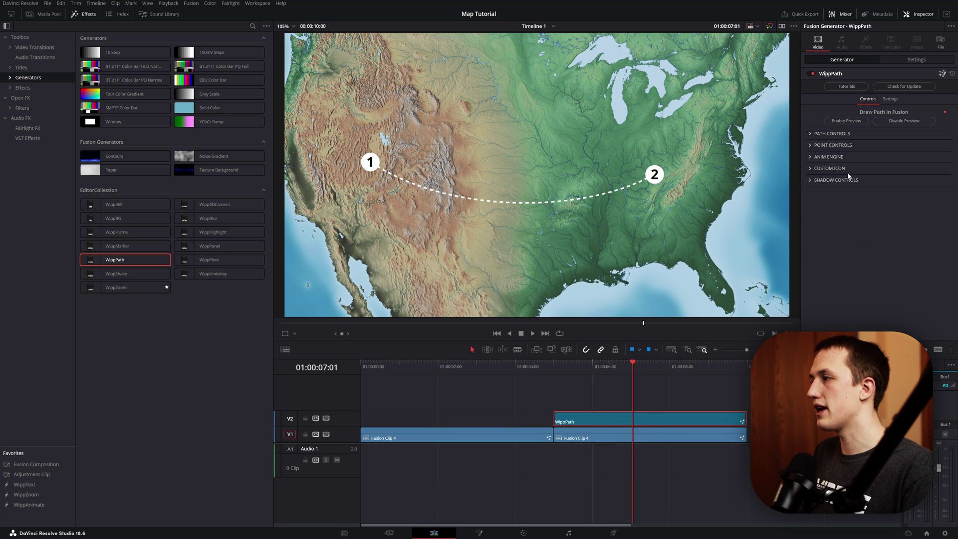
Open WippPath in Fusion, hide Point 1 and Point 2, and enable the background preview
left_click(942, 74)
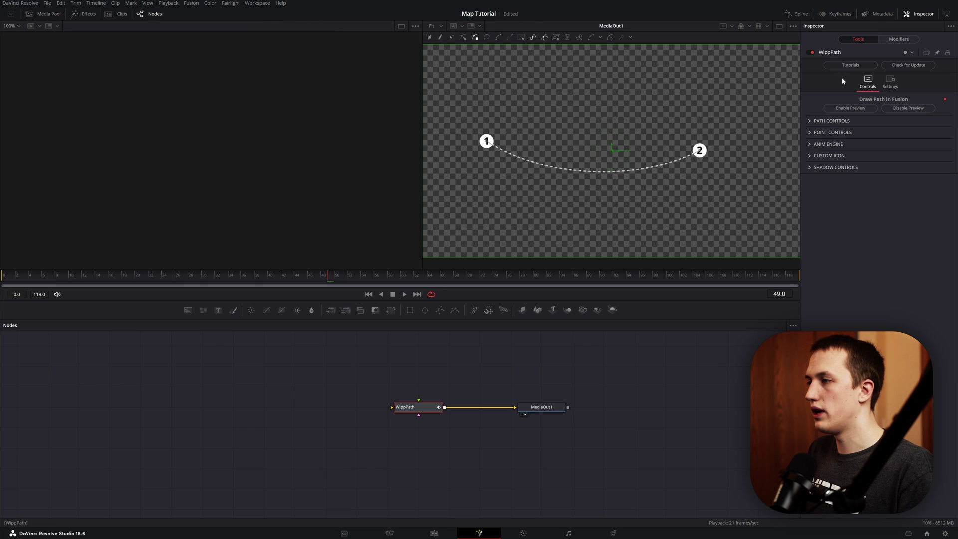
left_click(812, 133)
left_click(873, 142)
left_click(919, 141)
left_click(866, 109)
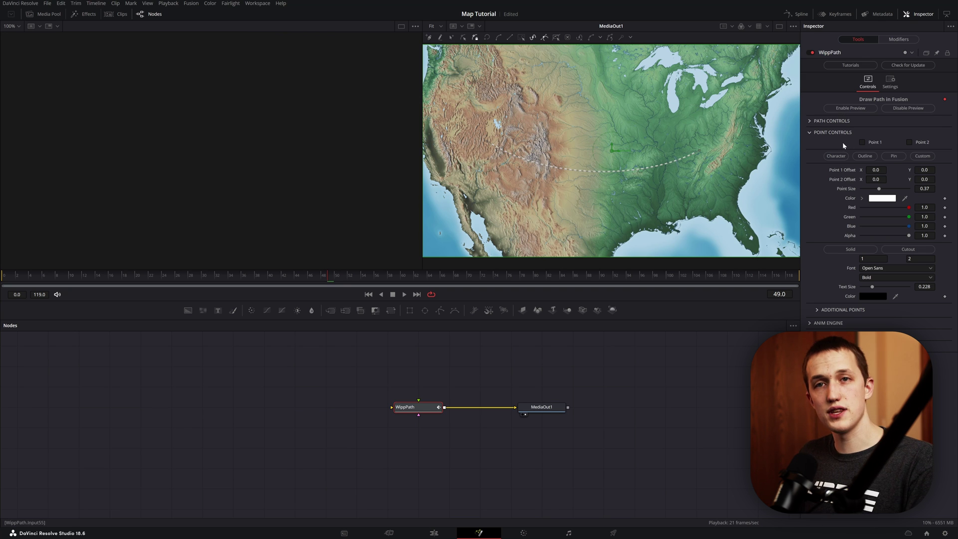
Replace the default path with a smoothed four-point route from the northwest, dipping through the southeast, to the northeast coast
left_click_drag(751, 86, 411, 203)
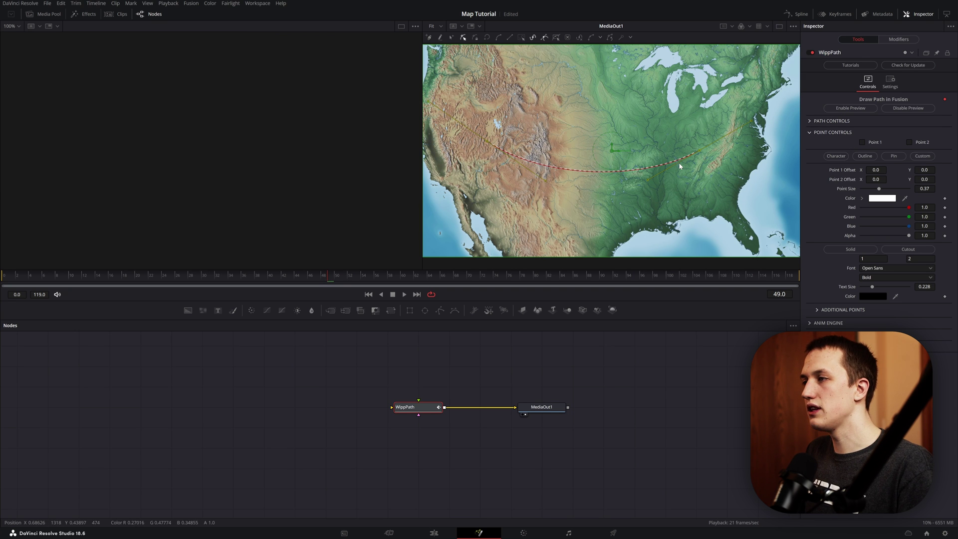
key("Delete")
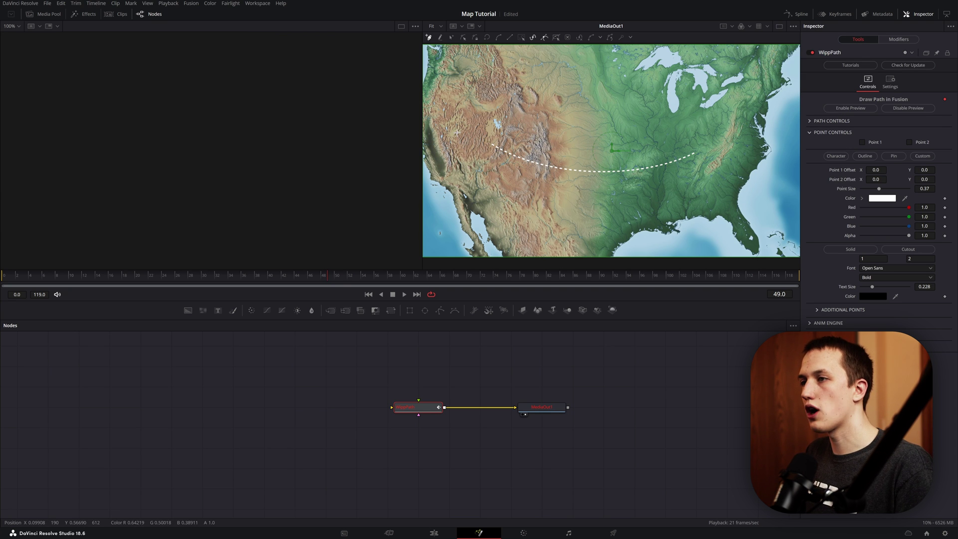
left_click(477, 106)
left_click(550, 117)
left_click(667, 161)
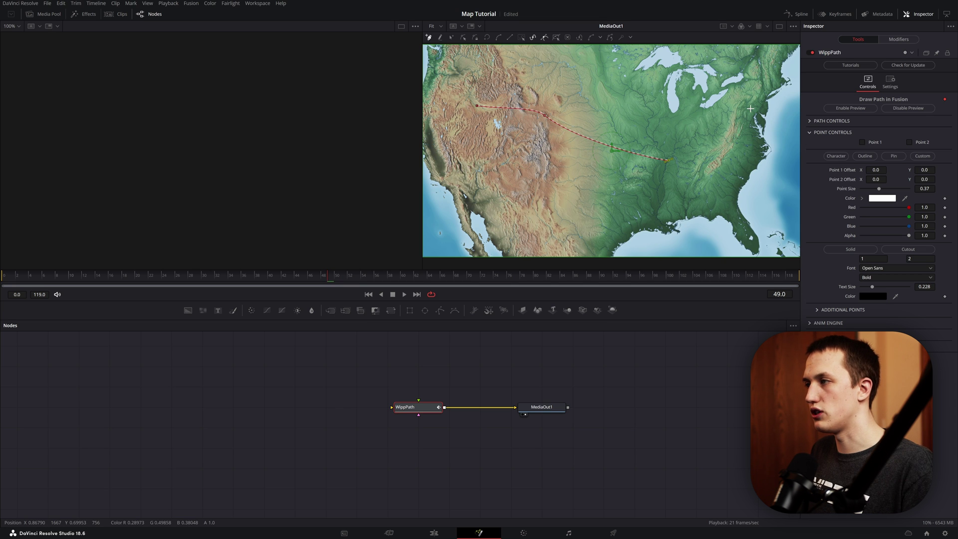
left_click(463, 37)
left_click(498, 38)
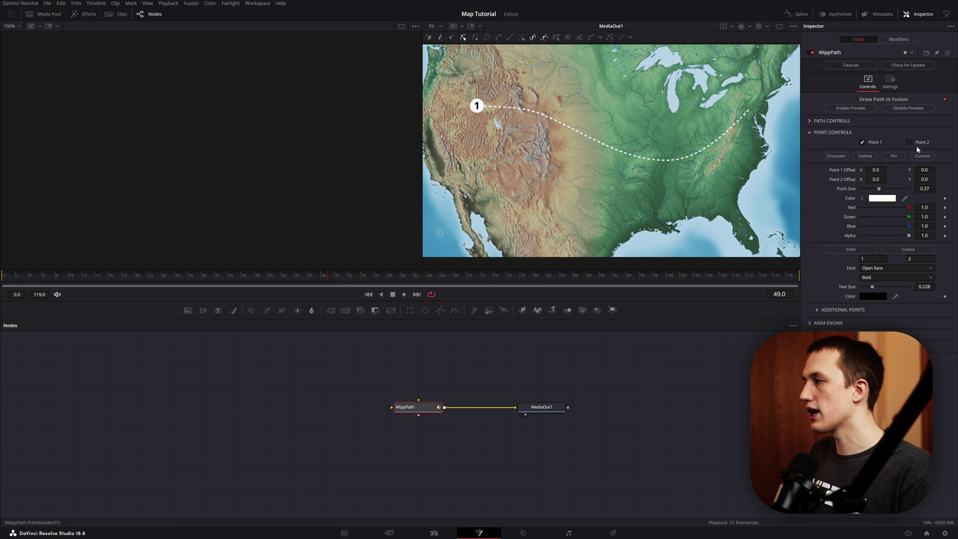
Try the Dash and Solid styles on the route line
left_click(809, 122)
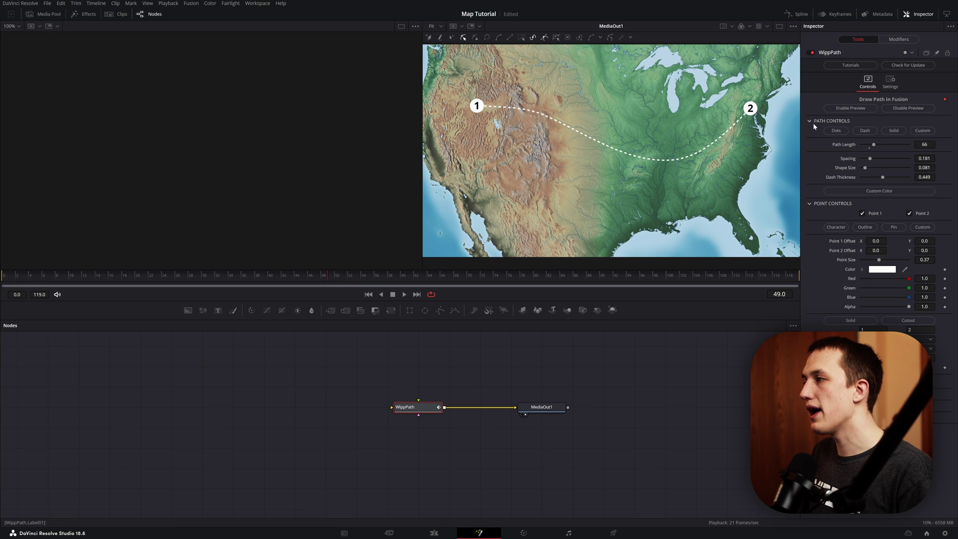
left_click(865, 131)
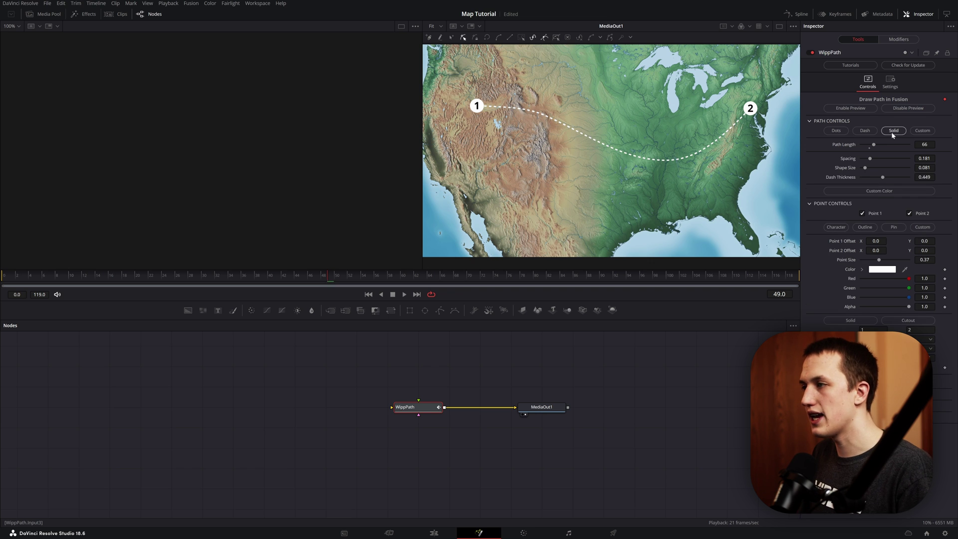
left_click(892, 131)
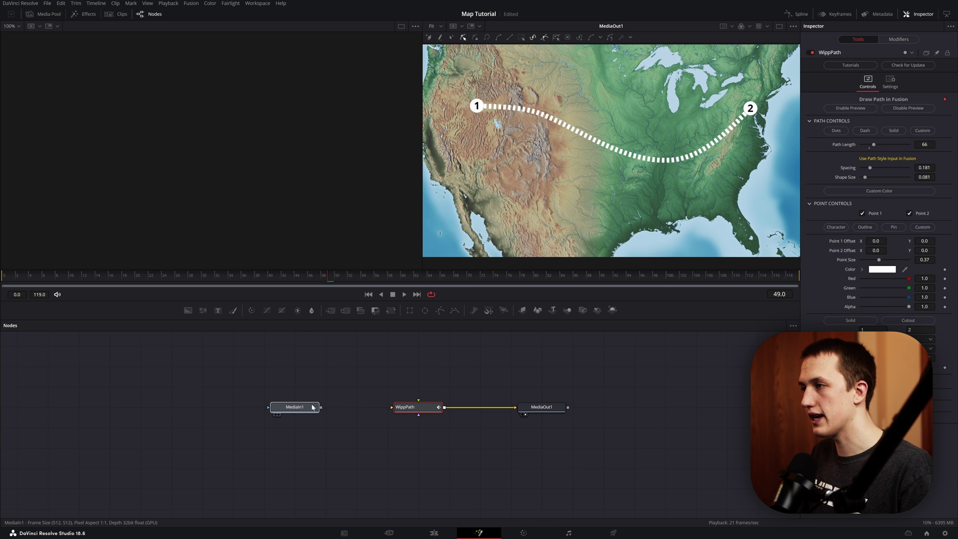
Connect the MediaIn1 logo image to WippPath as the custom path style and adjust the shape size
left_click(320, 409)
left_click_drag(321, 410, 392, 407)
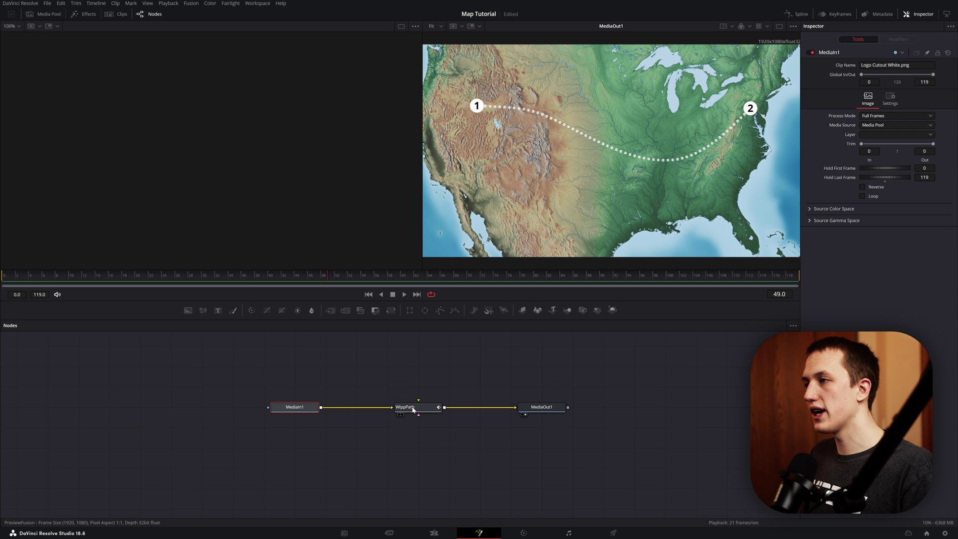
left_click(412, 407)
mouse_move(864, 177)
left_mouse_down()
mouse_move(880, 178)
mouse_move(869, 169)
left_mouse_up()
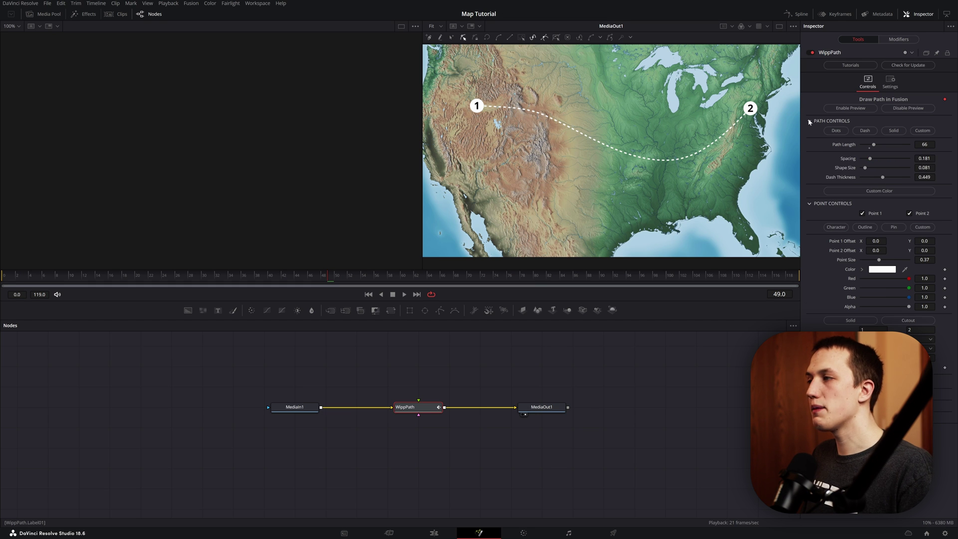
left_click(809, 121)
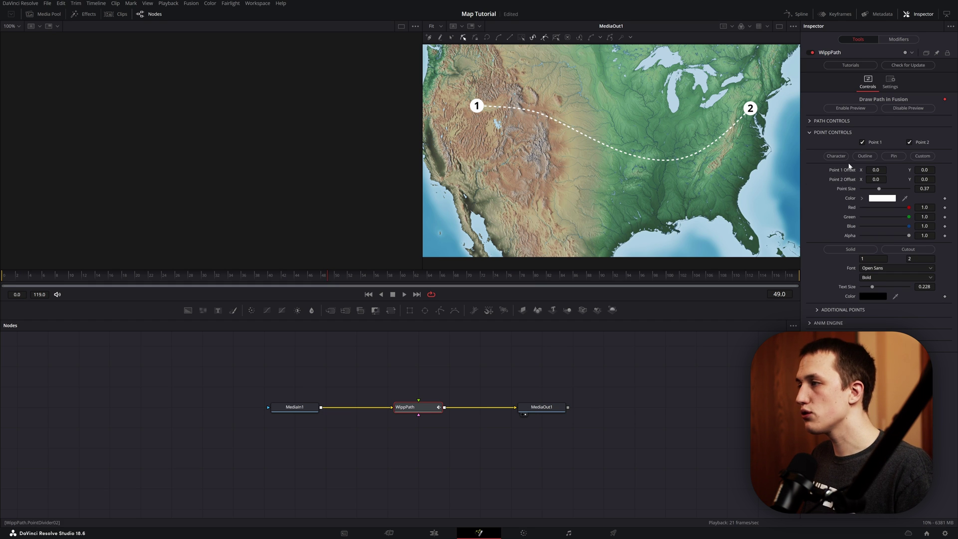
Change both endpoint markers to the Pin style and colour them orange with hue 0.064, saturation 0.916 and value 0.976
left_click(859, 156)
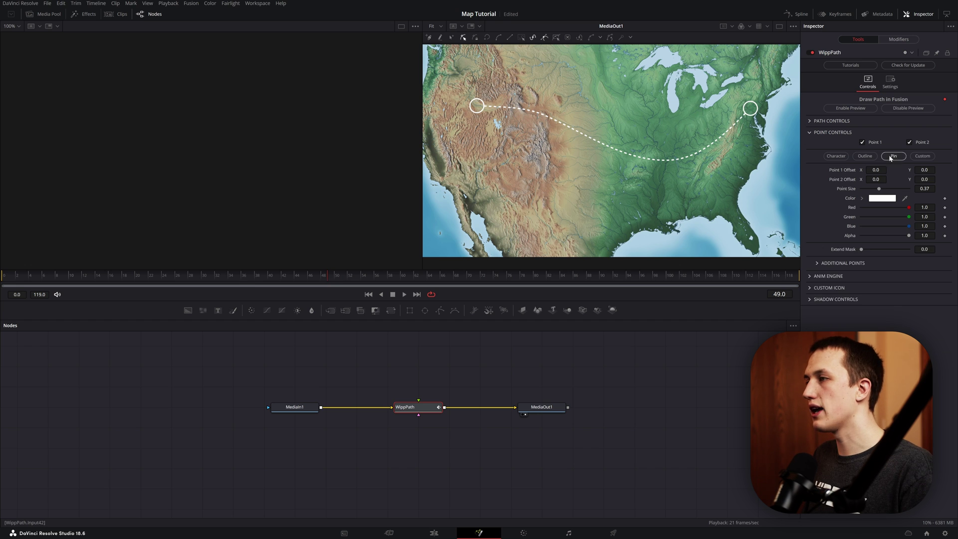
left_click(894, 156)
left_click(916, 158)
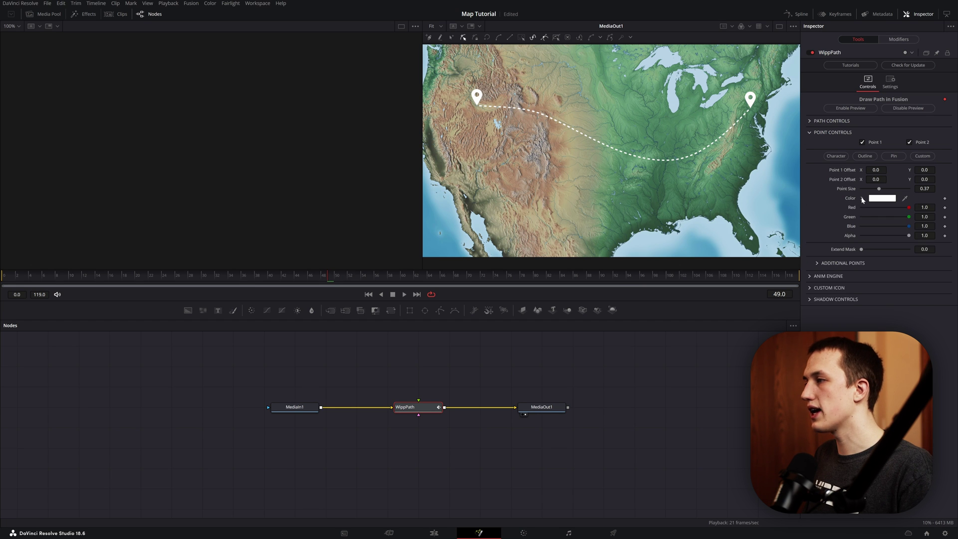
left_click(862, 198)
left_click(927, 209)
left_click(916, 206)
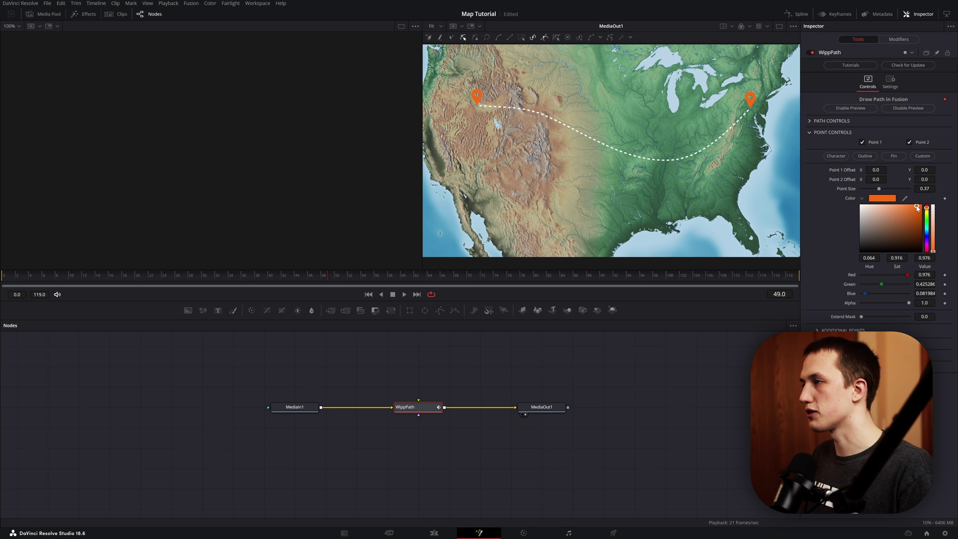
Try the three additional points along the route and disable them again
left_click(850, 340)
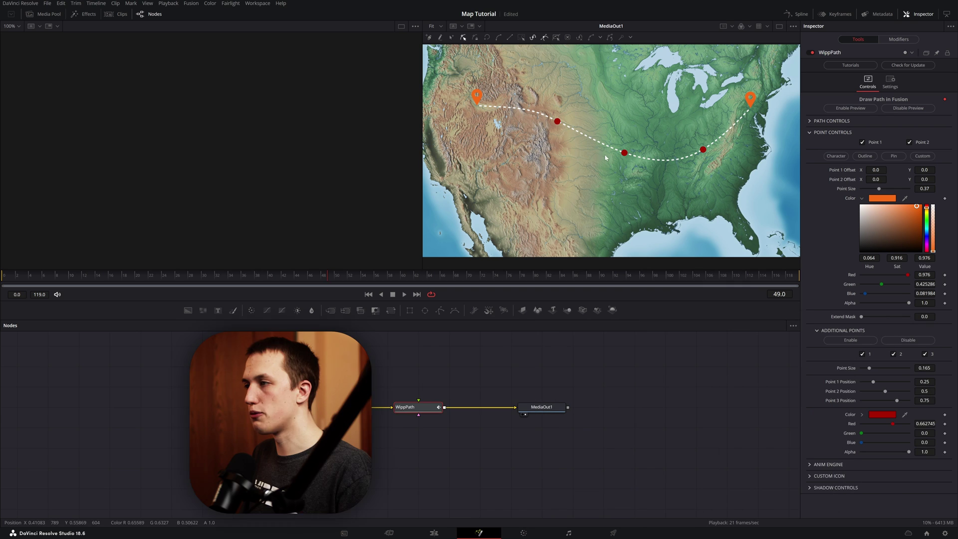
left_click(908, 340)
left_click(810, 132)
Play back the route's draw-on animation and review the Anim Engine settings
key("space")
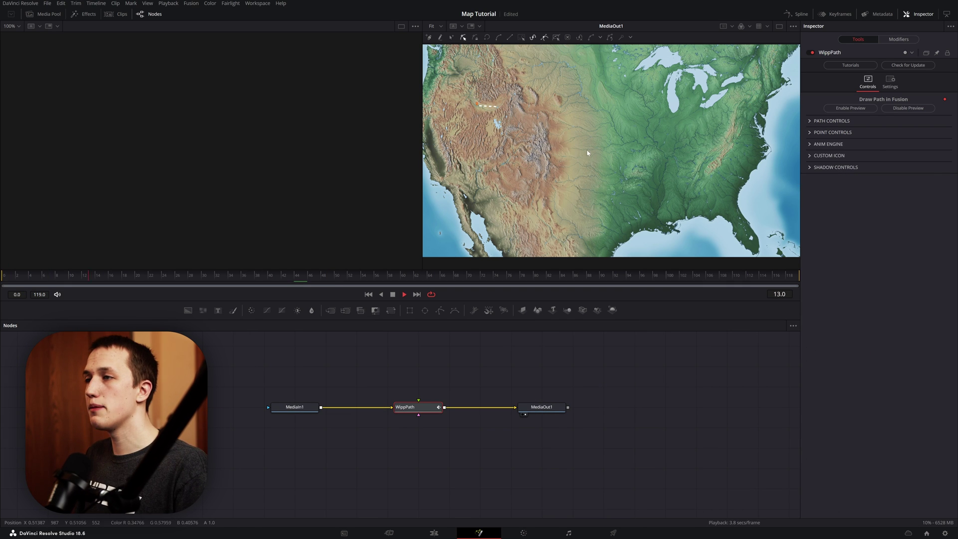
key("space")
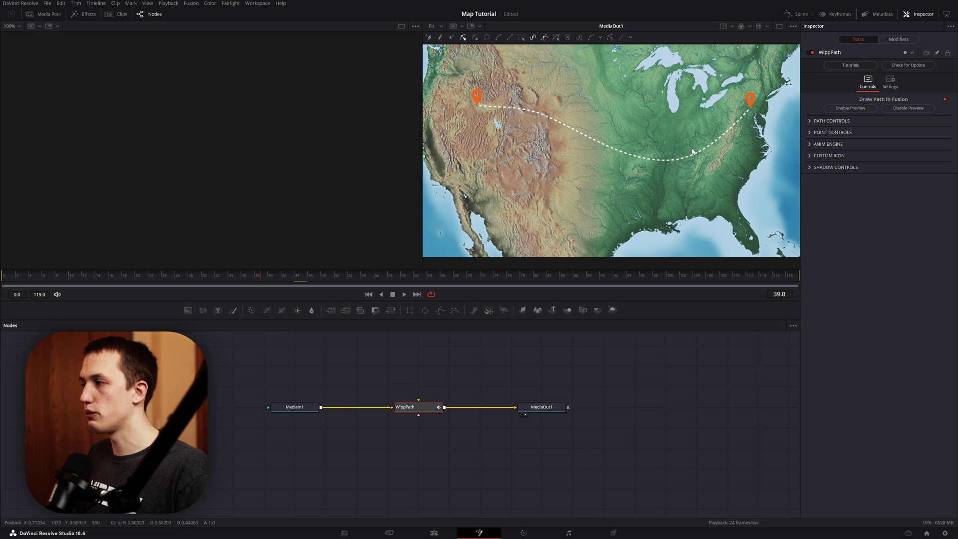
left_click(810, 144)
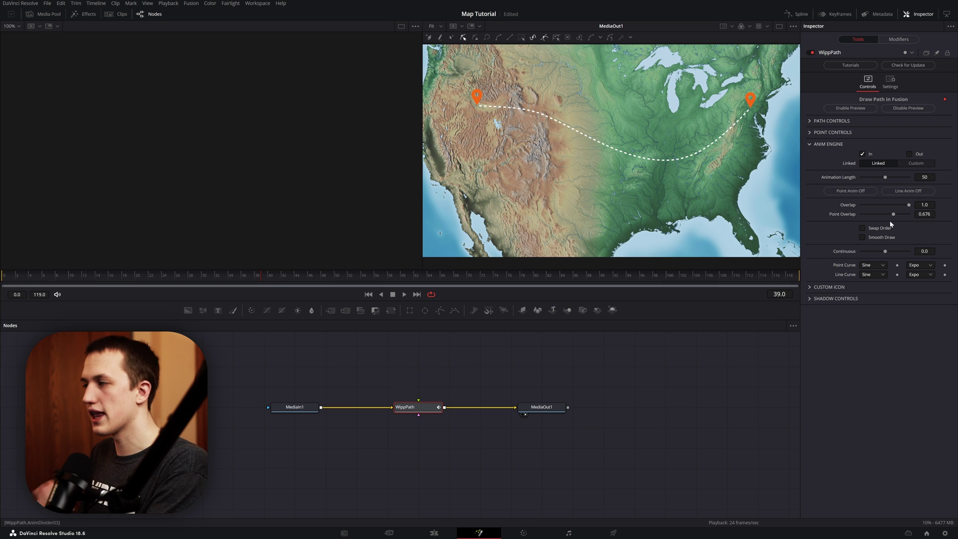
left_click(856, 143)
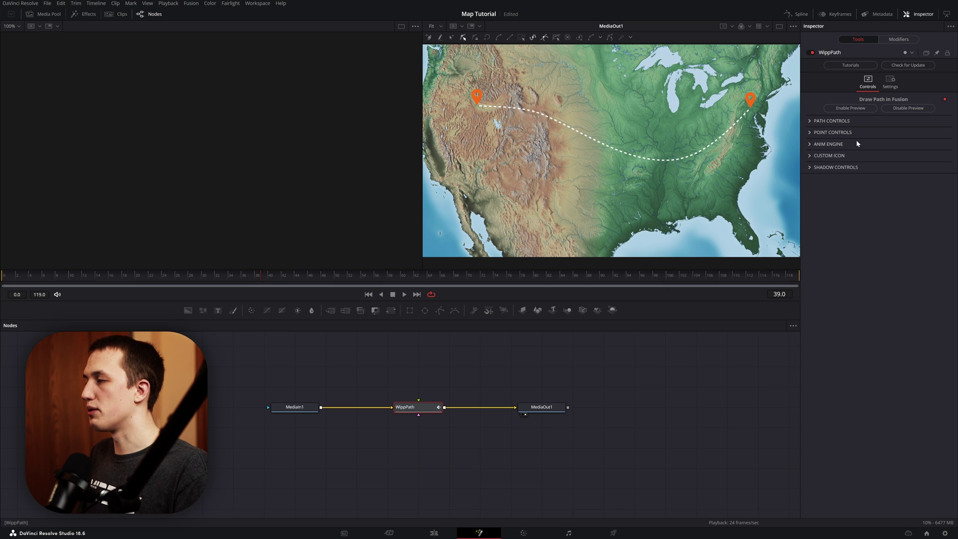
Enable WippPath's custom icon and connect the MediaIn2 van image to its icon input
left_click(811, 156)
left_click(850, 165)
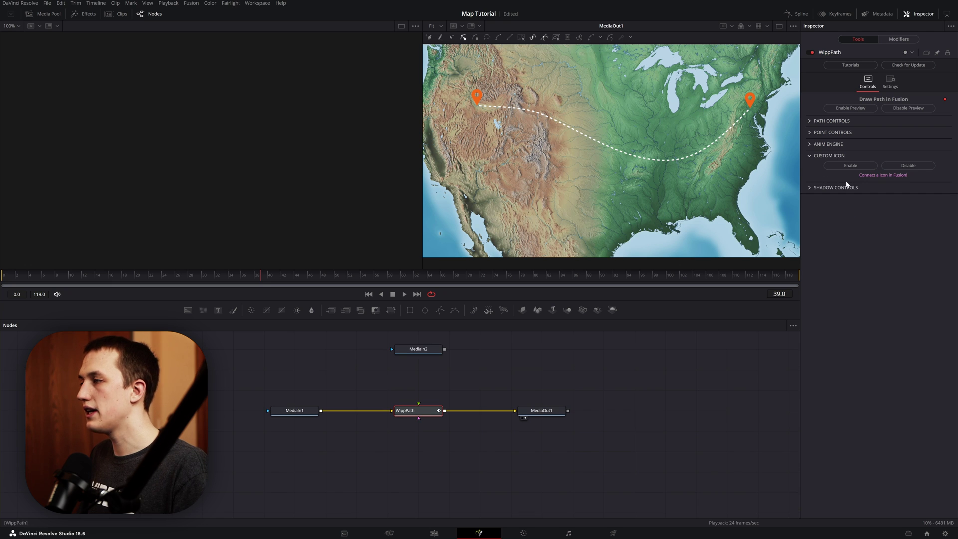
left_click_drag(445, 351, 419, 410)
left_click(437, 433)
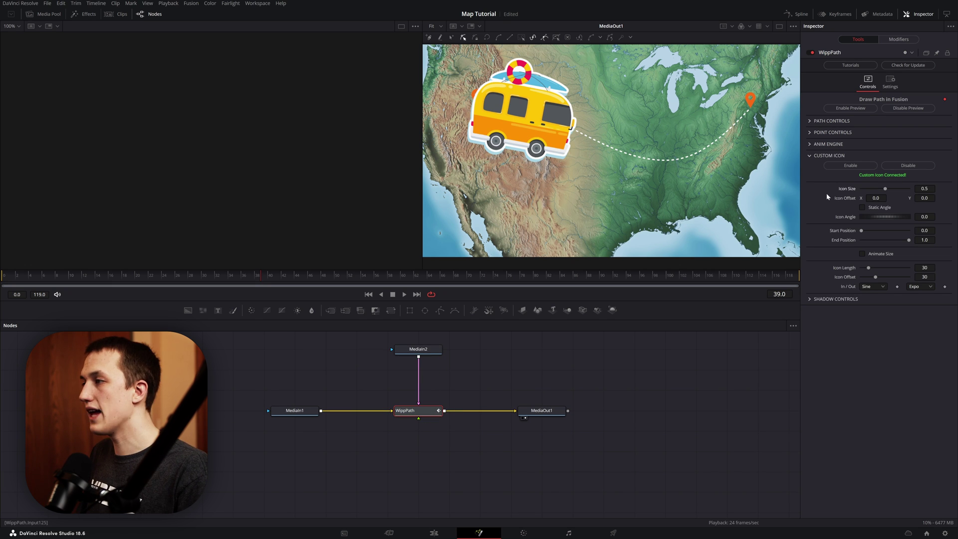
Set the van icon's size to 0.15 with an end position of 1.0 and check it along the route
left_click_drag(886, 190, 868, 189)
left_click(152, 277)
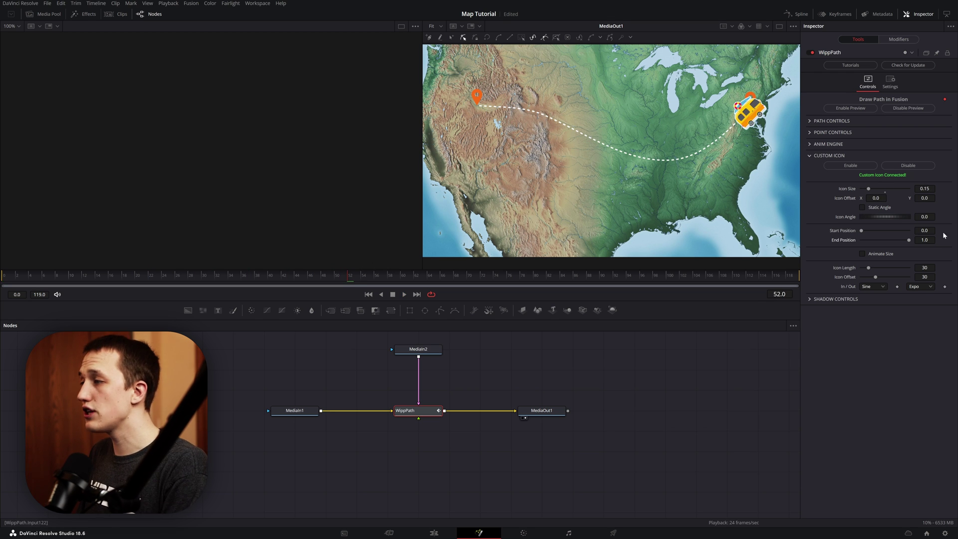
mouse_move(909, 242)
left_mouse_down()
mouse_move(882, 240)
mouse_move(919, 242)
left_mouse_up()
Turn on Animate Size with overlap 0.732, set the icon length to 63 and icon offset to 17, and play back
left_click(871, 255)
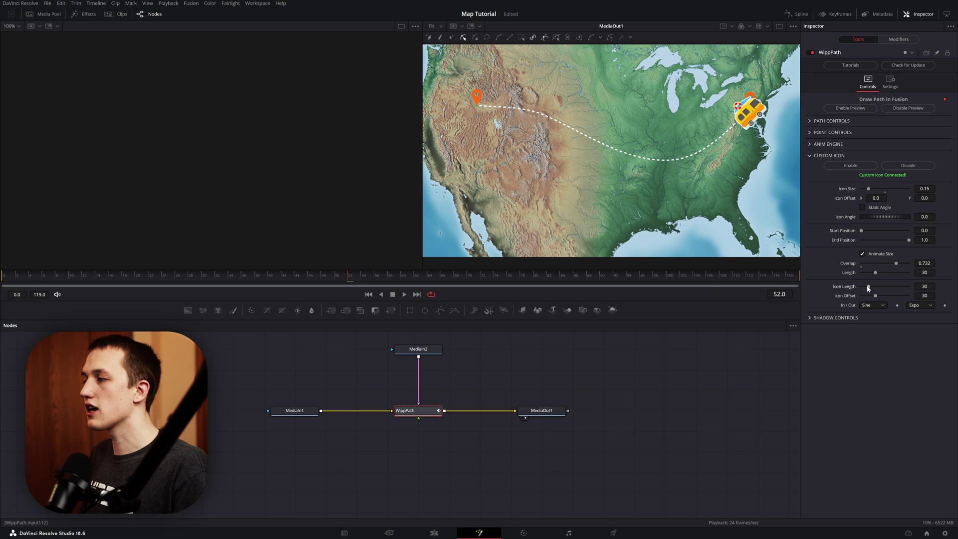
mouse_move(868, 286)
left_mouse_down()
mouse_move(878, 286)
mouse_move(869, 298)
left_mouse_up()
key("space")
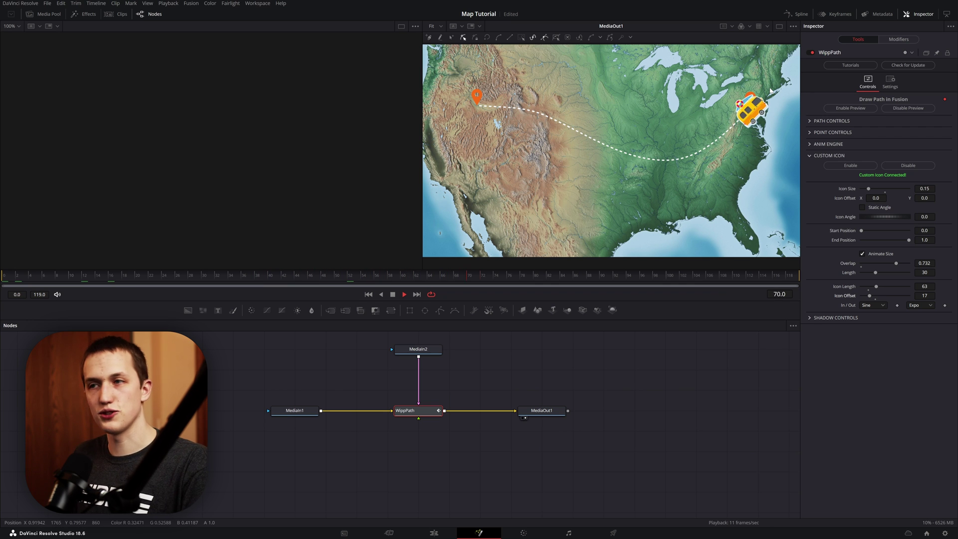
key("space")
Enable the shadow for the WippPath graphics
left_click(822, 318)
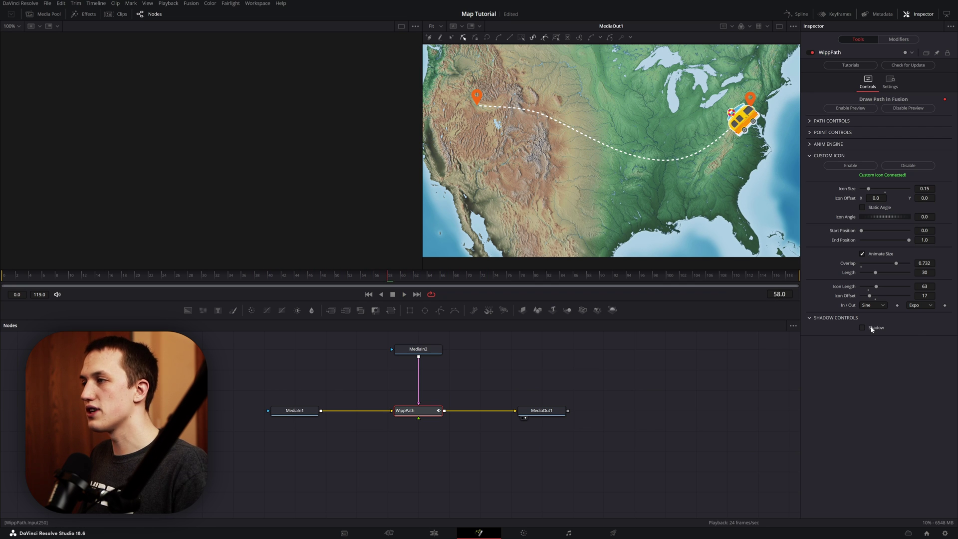
left_click(862, 328)
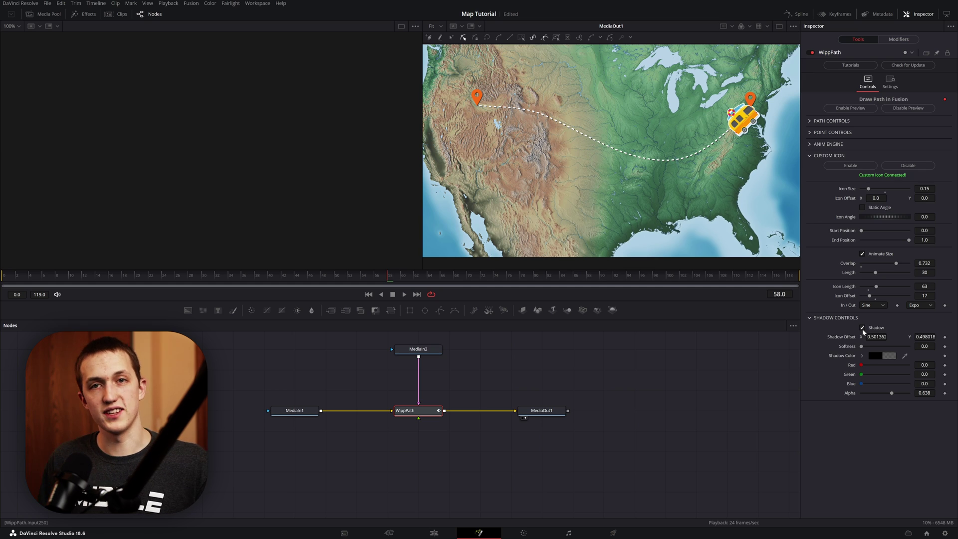